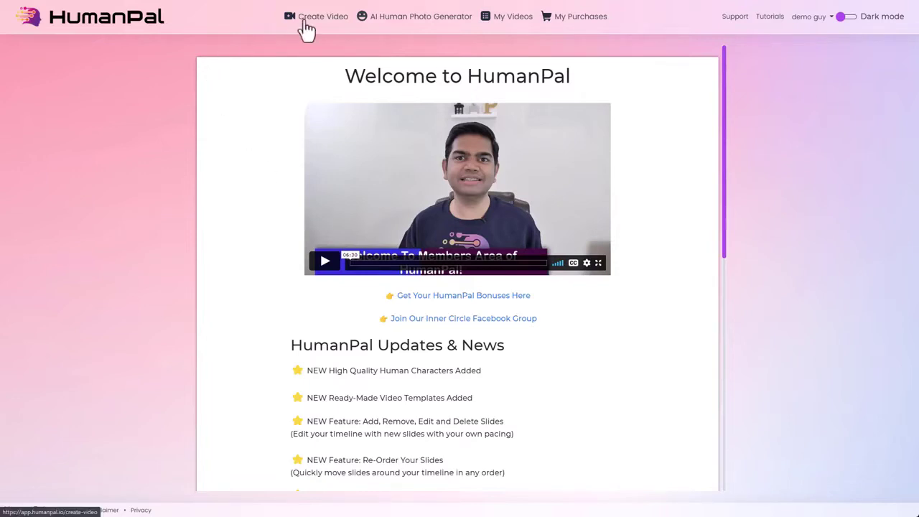
- Start a new video with Create Video in the top navigation bar
left_click(307, 28)
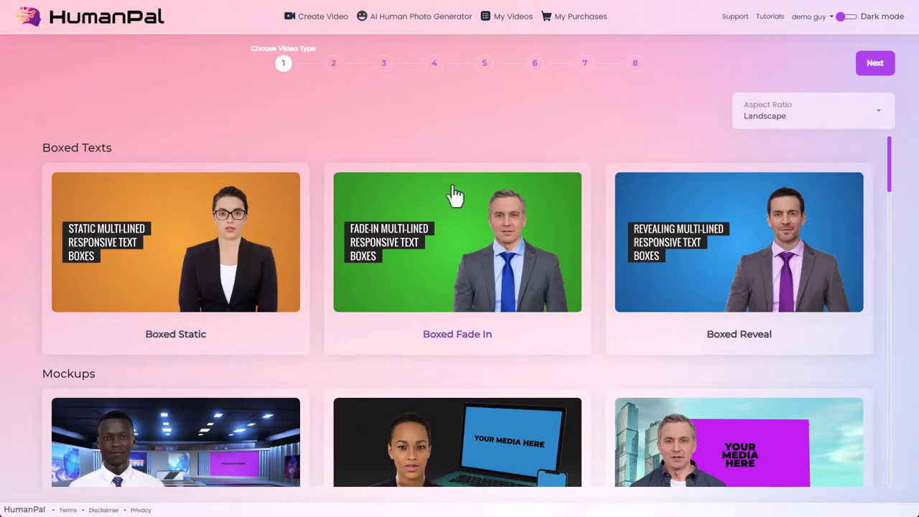
- Browse the video type grid and pick the Mockups type
scroll(453, 194, "down", 5)
scroll(456, 192, "down", 20)
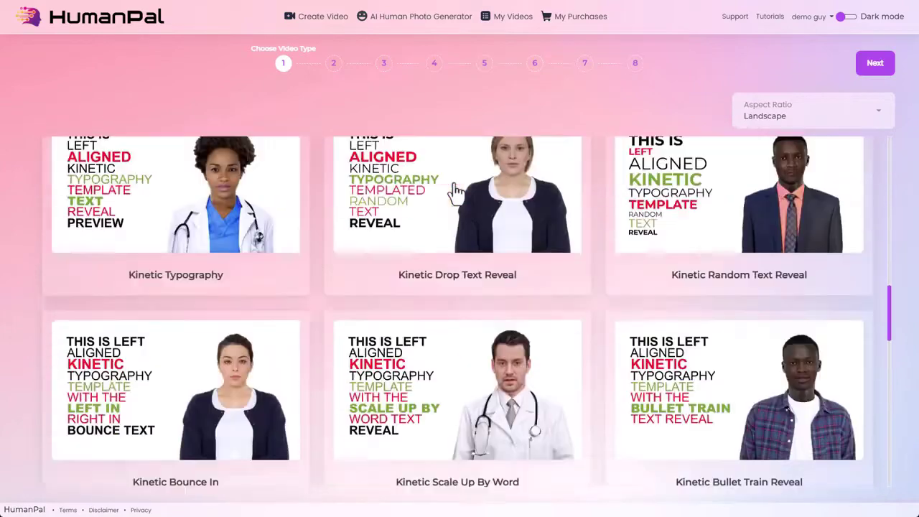
scroll(440, 203, "up", 5)
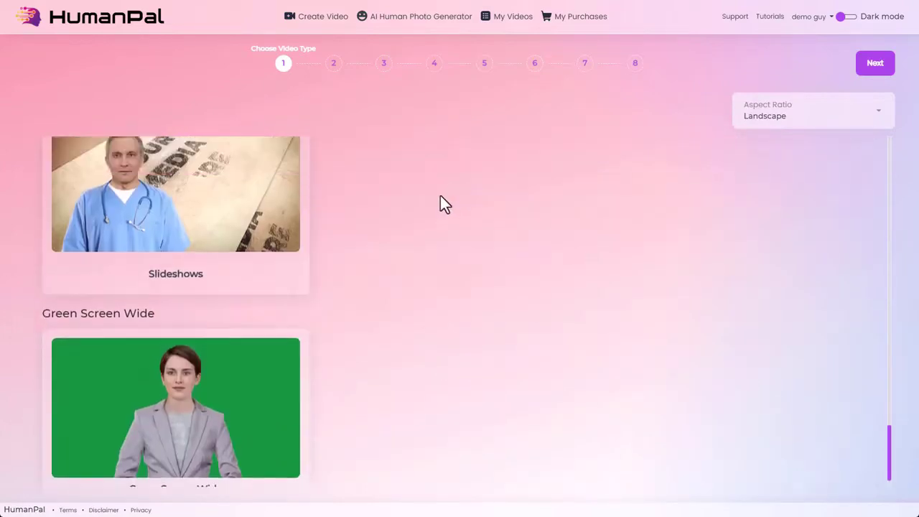
scroll(442, 204, "up", 8)
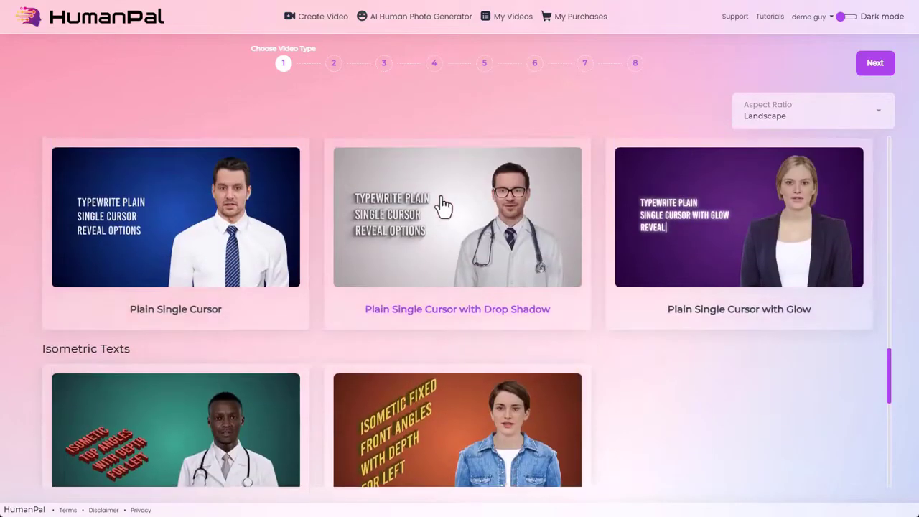
scroll(443, 204, "up", 8)
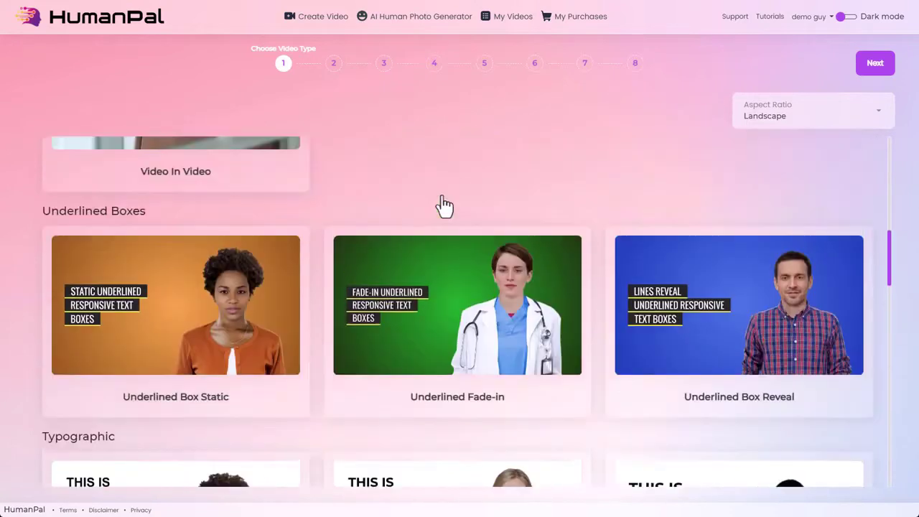
scroll(441, 195, "up", 5)
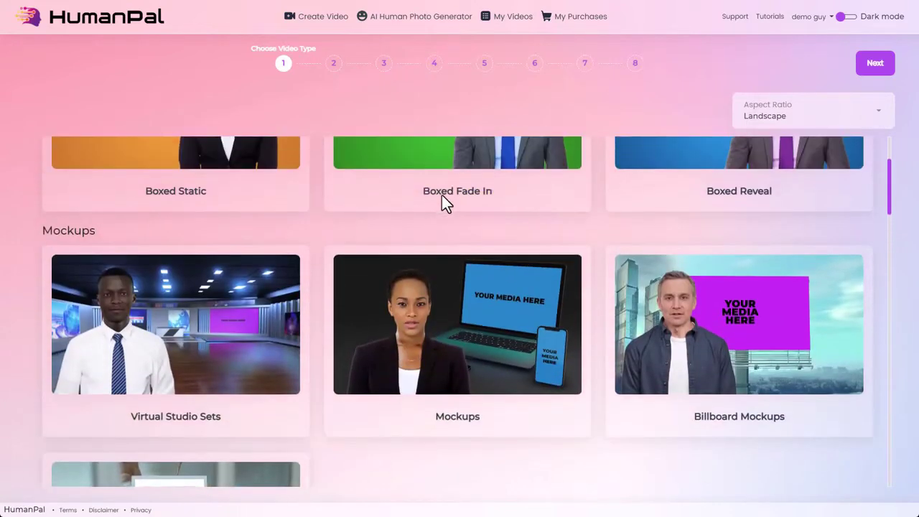
scroll(402, 201, "down", 1)
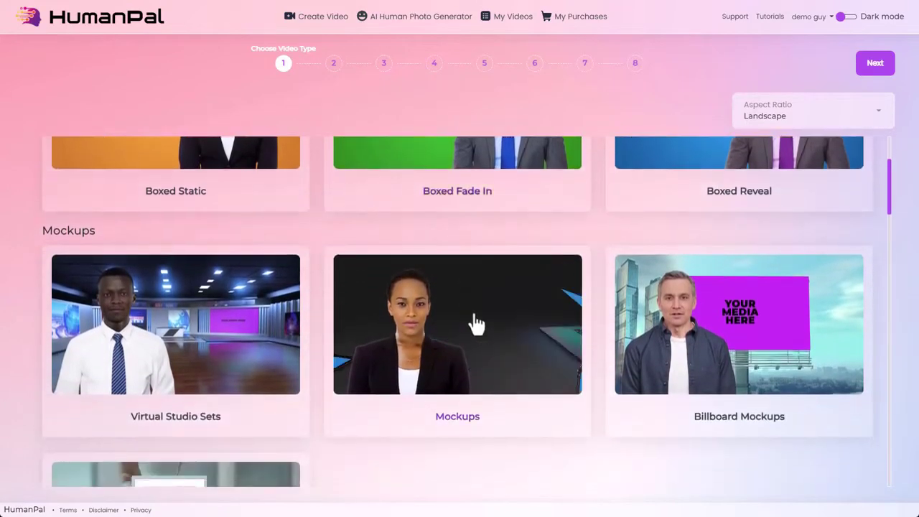
scroll(476, 317, "up", 2)
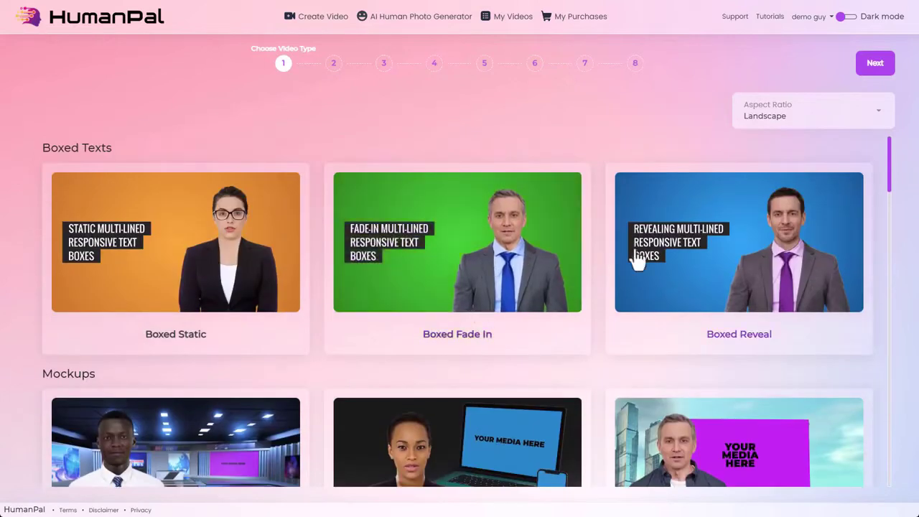
scroll(675, 287, "down", 2)
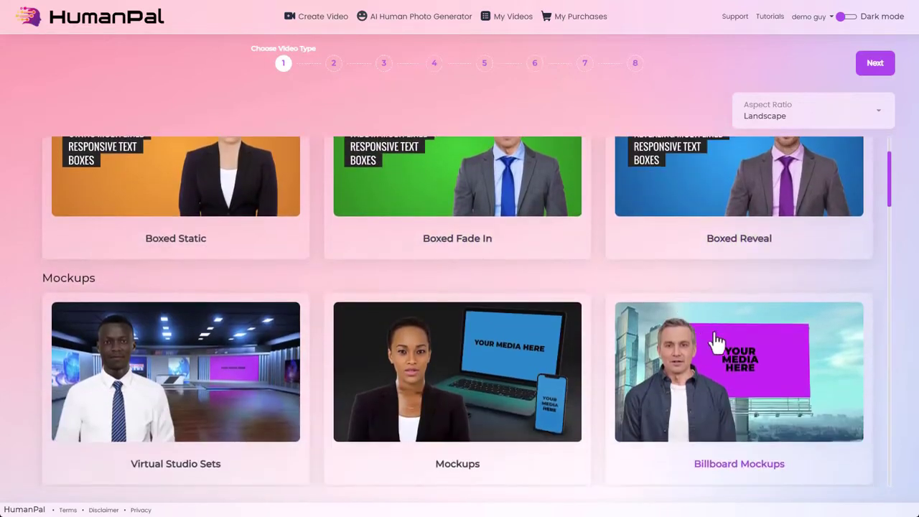
scroll(718, 340, "down", 2)
left_click(529, 266)
left_click(874, 69)
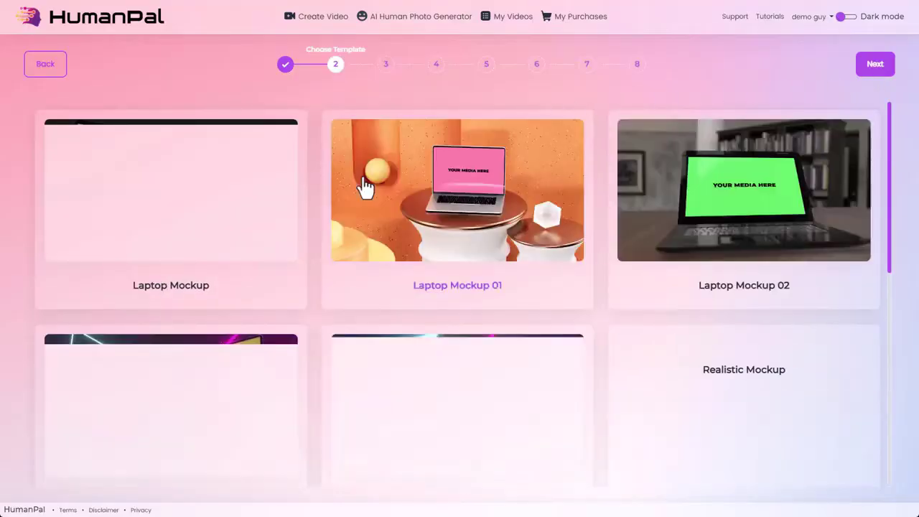
scroll(366, 187, "down", 1)
scroll(365, 184, "down", 2)
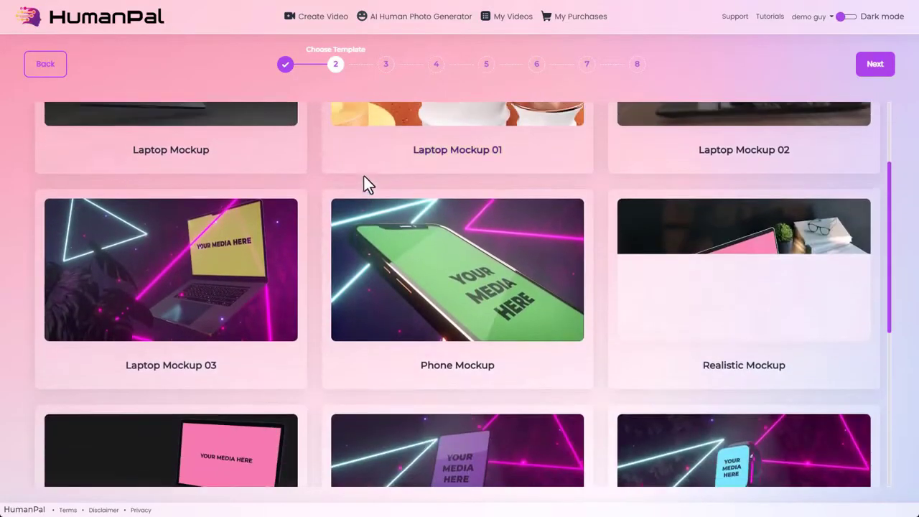
scroll(364, 184, "up", 3)
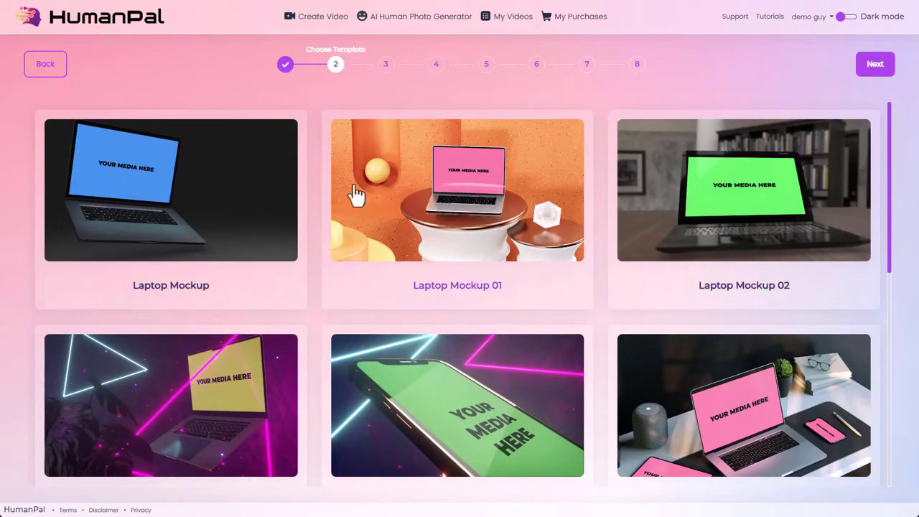
scroll(355, 195, "down", 2)
scroll(709, 284, "down", 5)
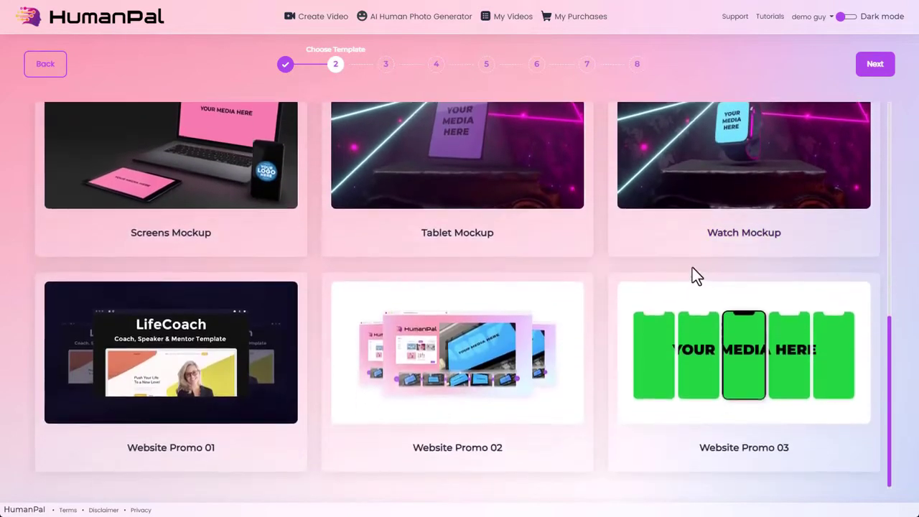
scroll(708, 349, "up", 3)
scroll(721, 341, "up", 2)
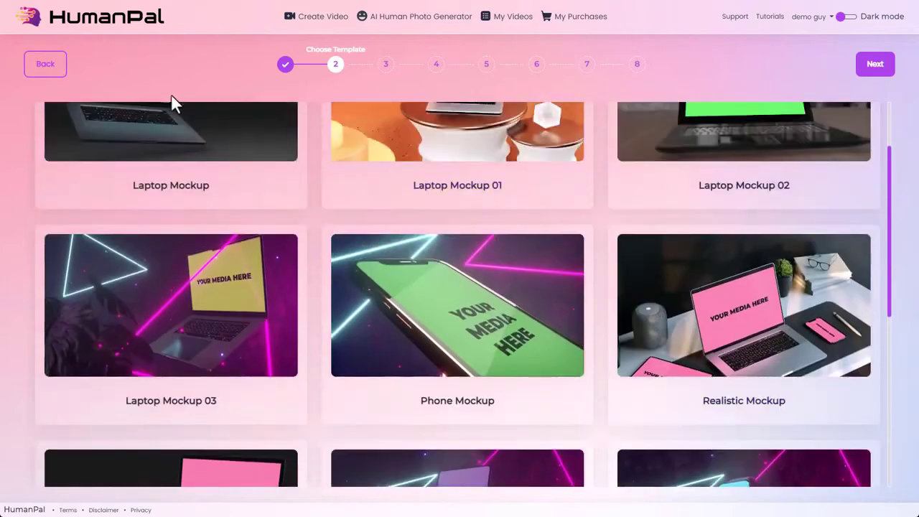
left_click(46, 65)
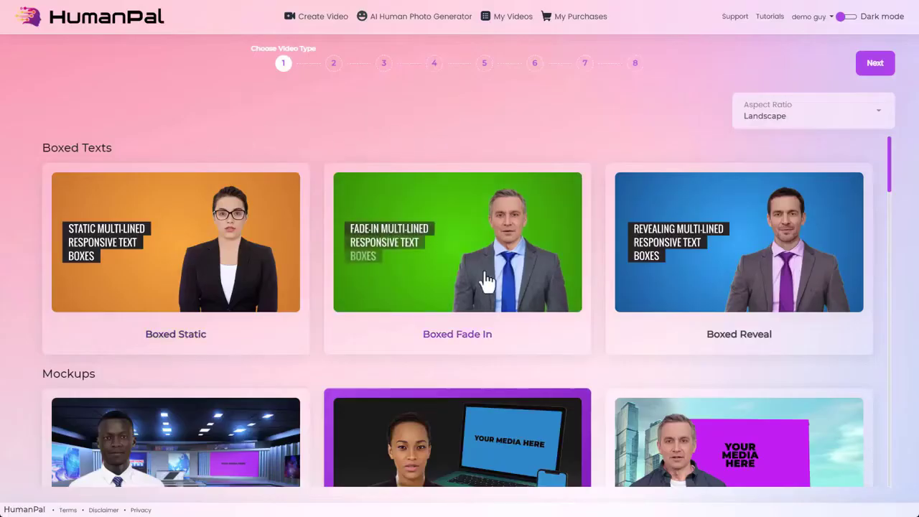
- Switch the video type to Boxed Static and pick its Blank Canvas template
left_click(244, 242)
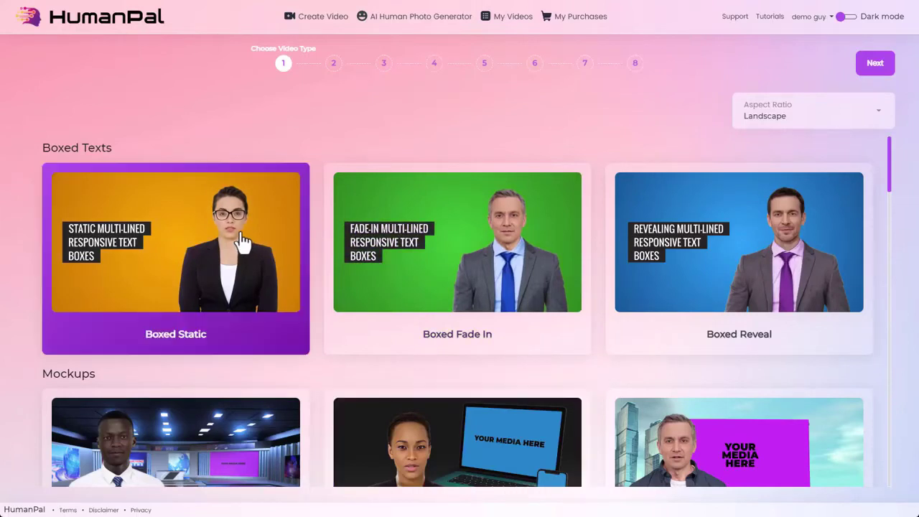
left_click(884, 69)
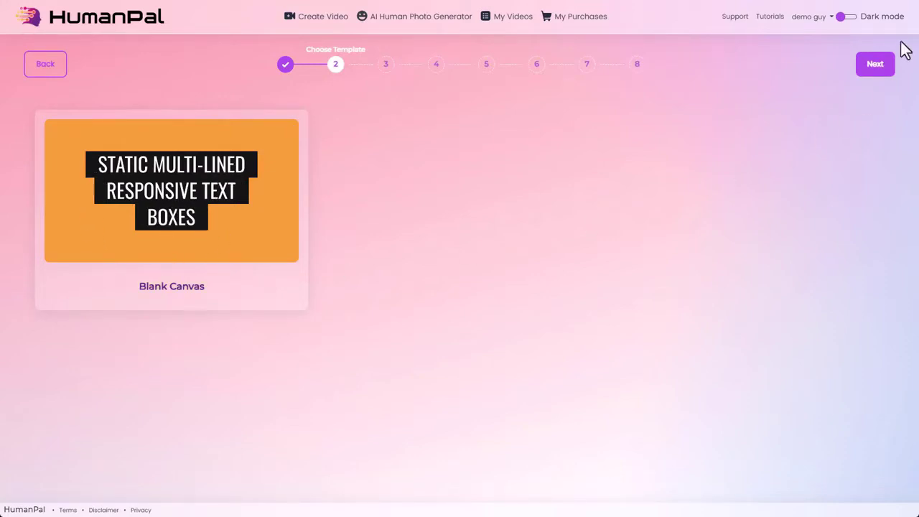
left_click(219, 204)
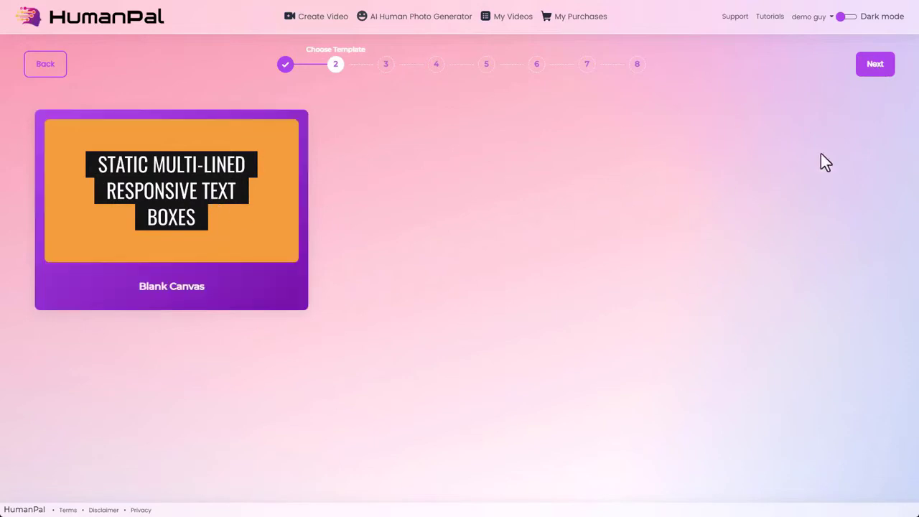
- Choose Helena Medical from the avatar grid and advance to the Choose Voice or TTS step
left_click(874, 79)
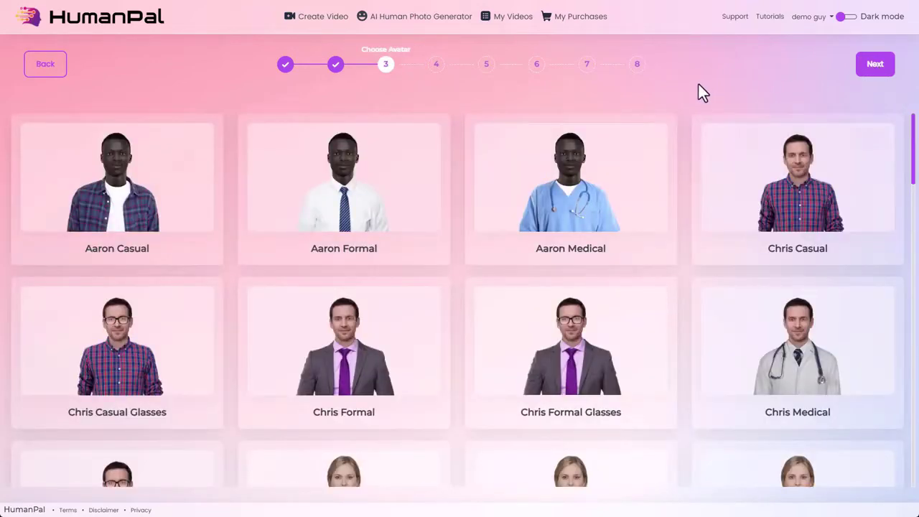
scroll(888, 173, "down", 6)
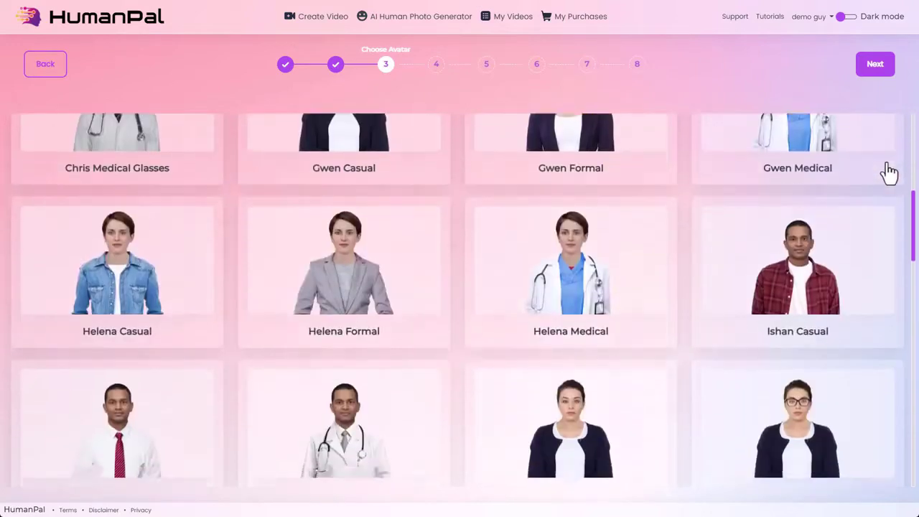
scroll(888, 172, "down", 15)
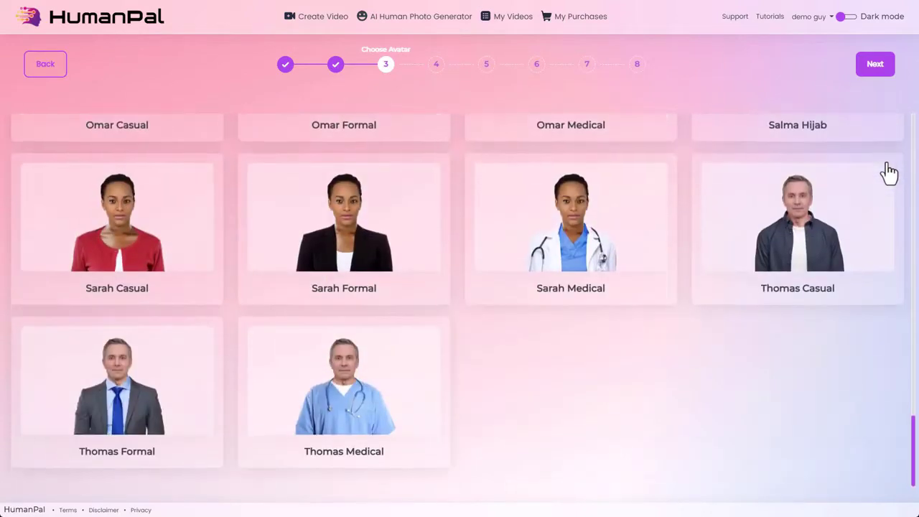
scroll(888, 173, "up", 5)
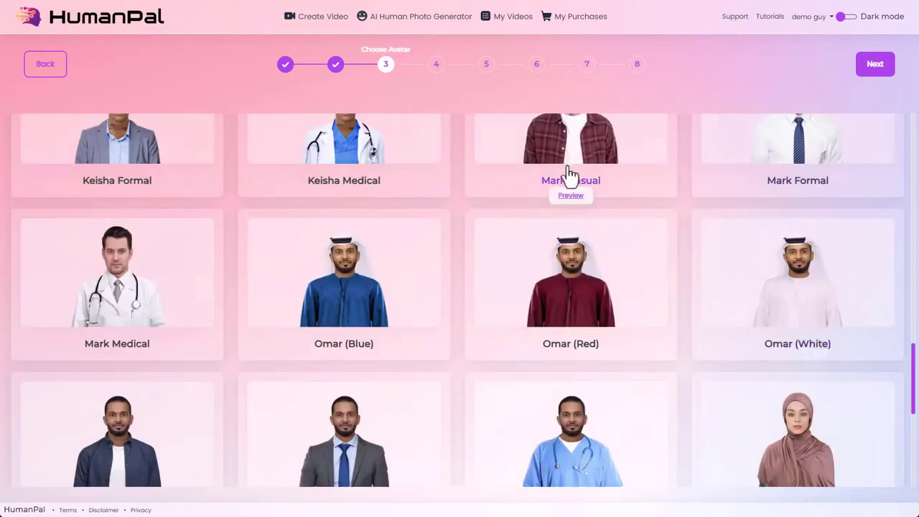
scroll(694, 228, "up", 5)
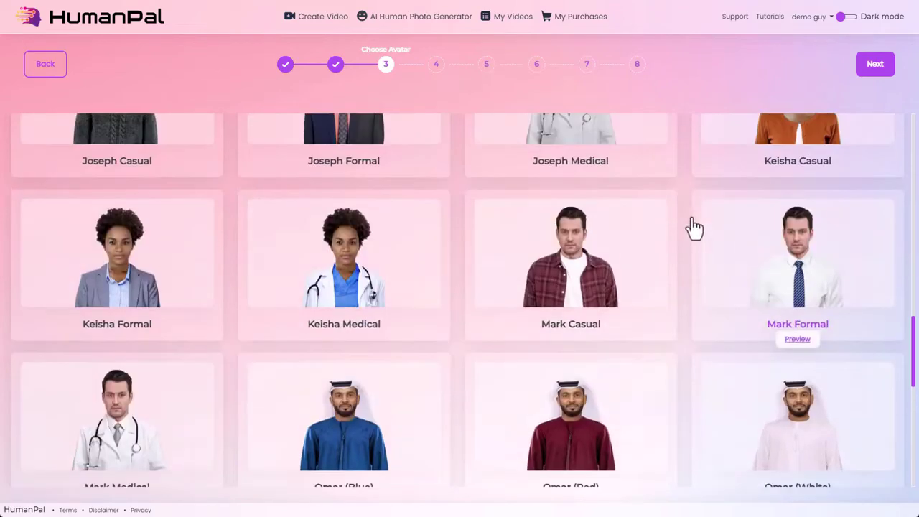
scroll(693, 227, "up", 10)
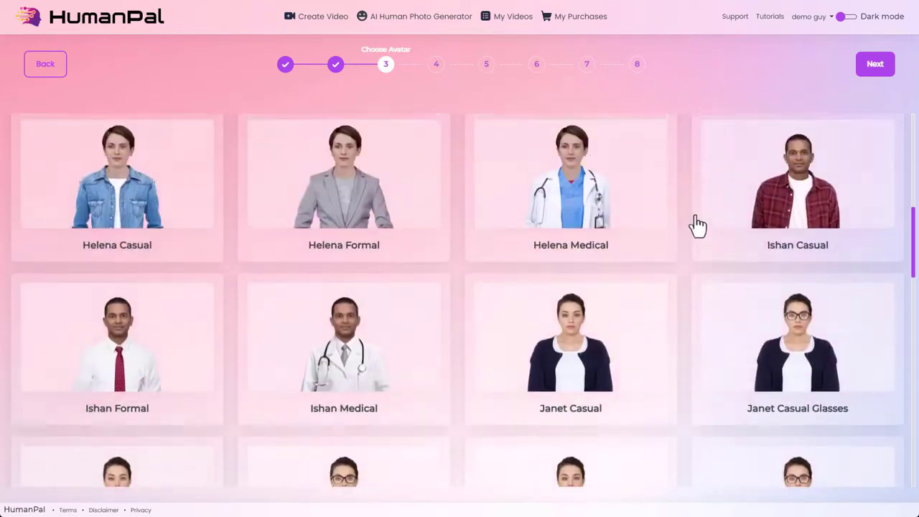
scroll(697, 216, "down", 3)
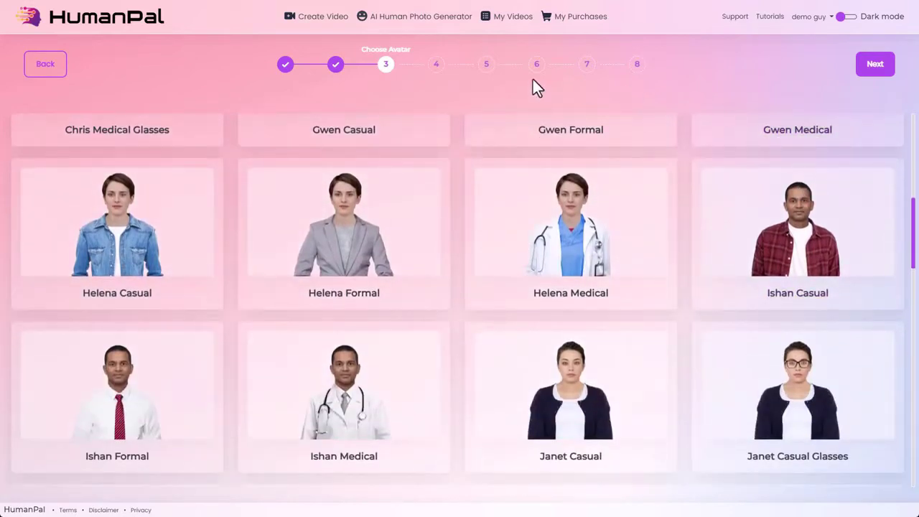
left_click(627, 257)
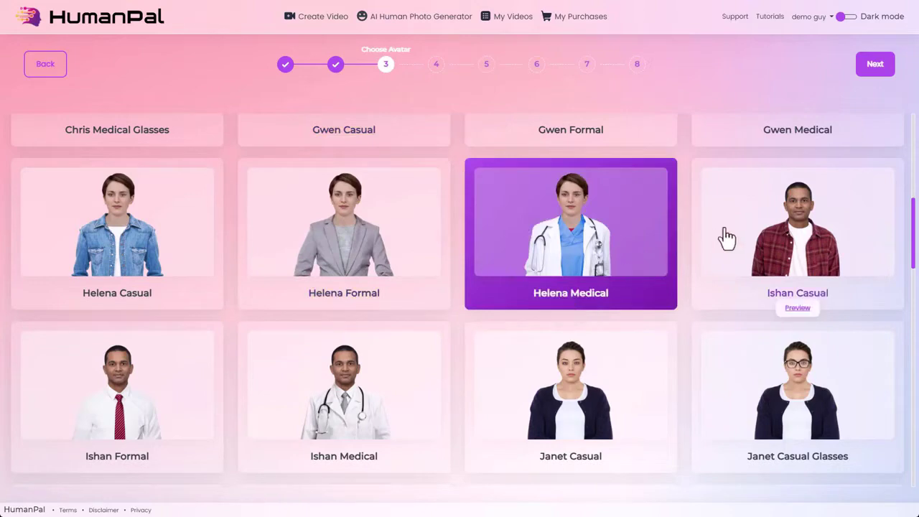
left_click(876, 63)
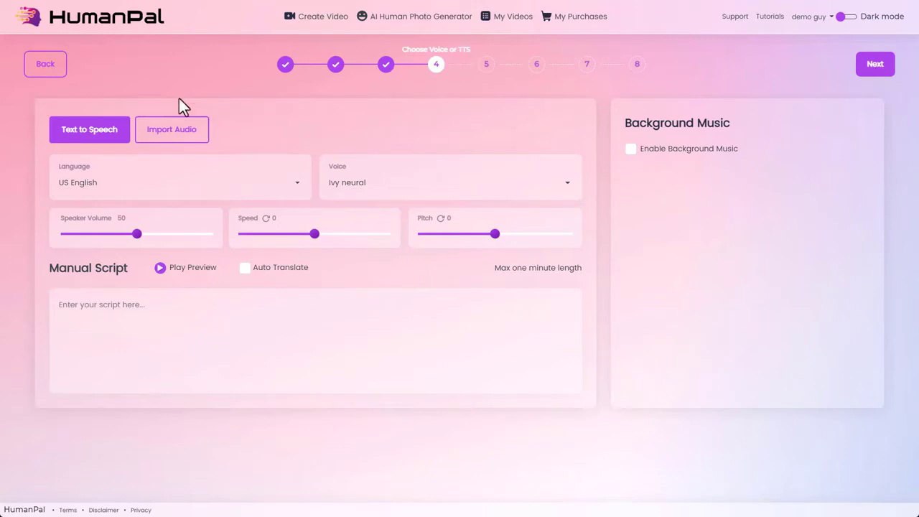
- Switch the voice step to the Import Audio tab
left_click(185, 136)
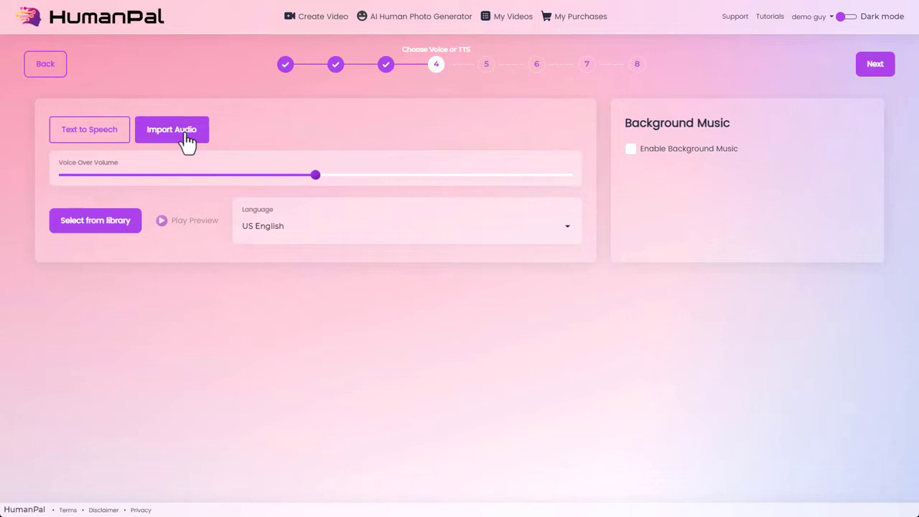
- Check the voiceover language list, keeping US English, and browse the audio library without picking
left_click(318, 230)
scroll(357, 272, "down", 5)
scroll(357, 271, "down", 2)
scroll(358, 270, "up", 8)
left_click(704, 383)
left_click(117, 225)
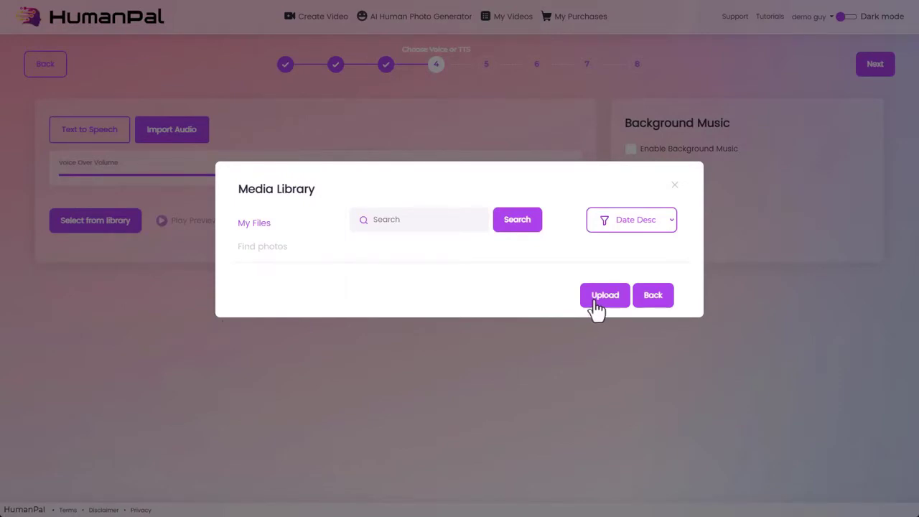
left_click(673, 188)
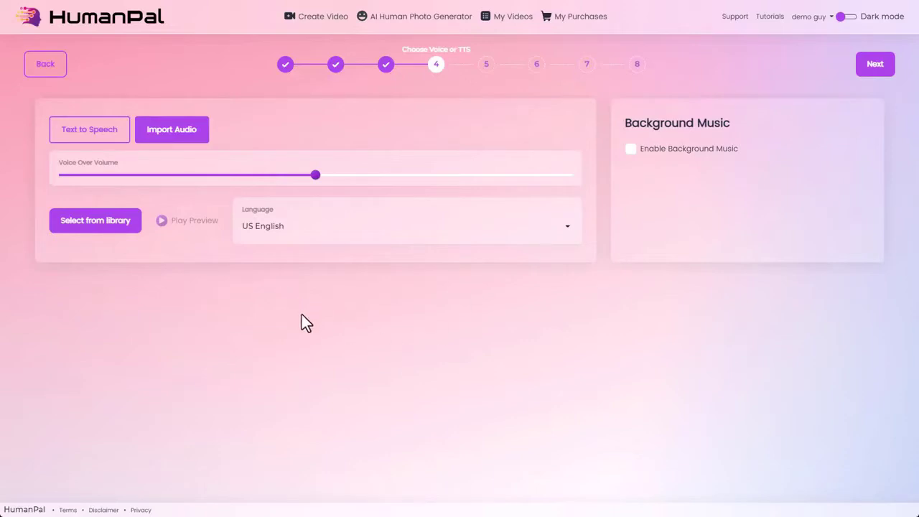
- Switch the voice-over to Text to Speech, keeping US English as the language
left_click(89, 131)
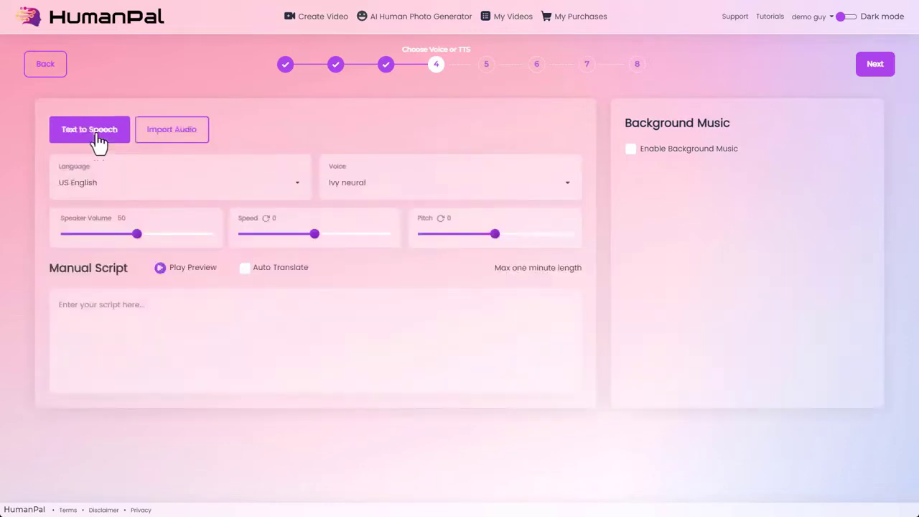
left_click(68, 188)
scroll(180, 244, "down", 5)
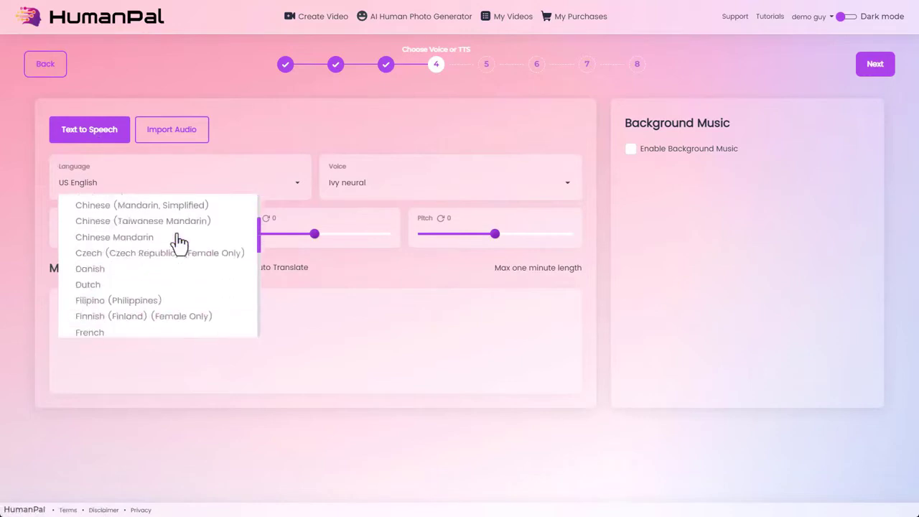
scroll(180, 244, "down", 3)
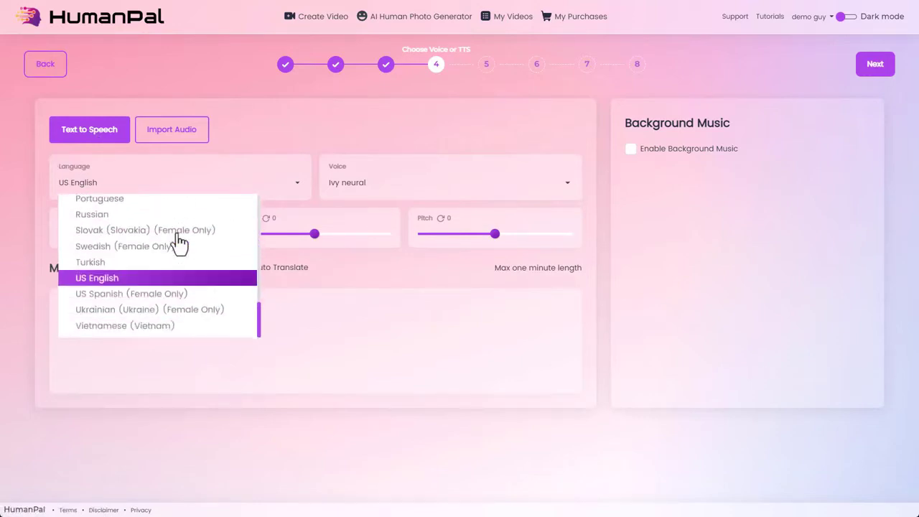
scroll(180, 245, "up", 10)
left_click(361, 153)
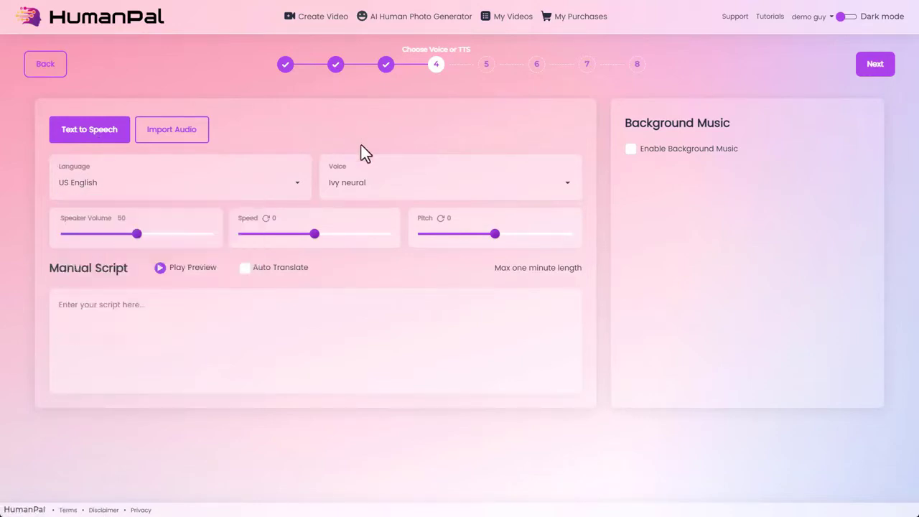
- Keep the Ivy neural voice and place the cursor in the empty Manual Script box
left_click(439, 188)
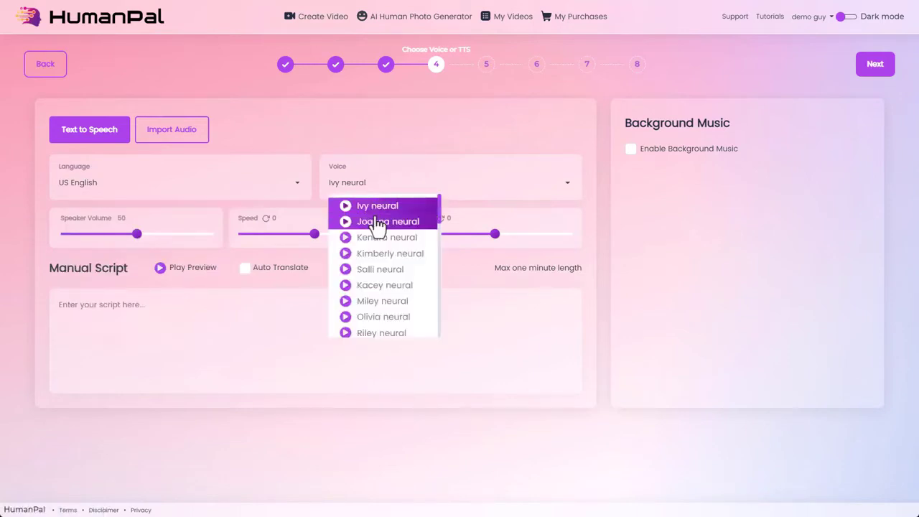
scroll(380, 227, "down", 4)
scroll(377, 224, "down", 10)
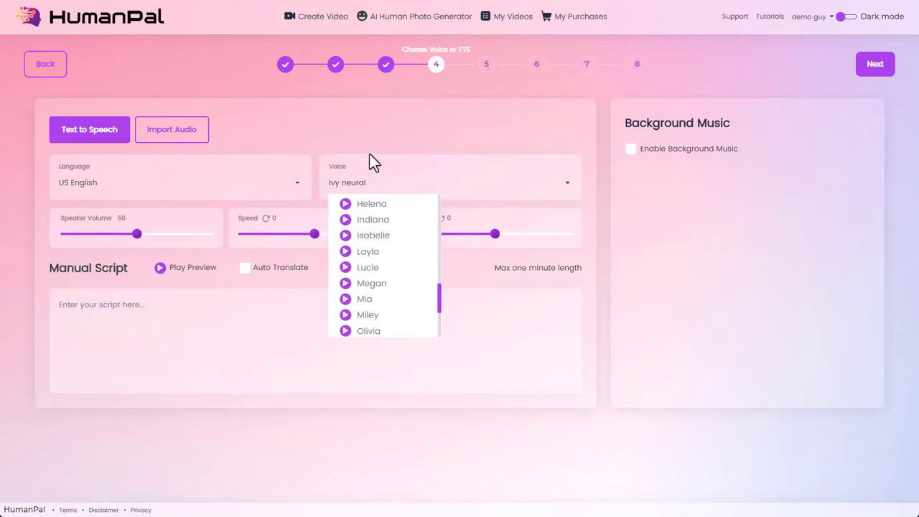
left_click(374, 131)
left_click(252, 318)
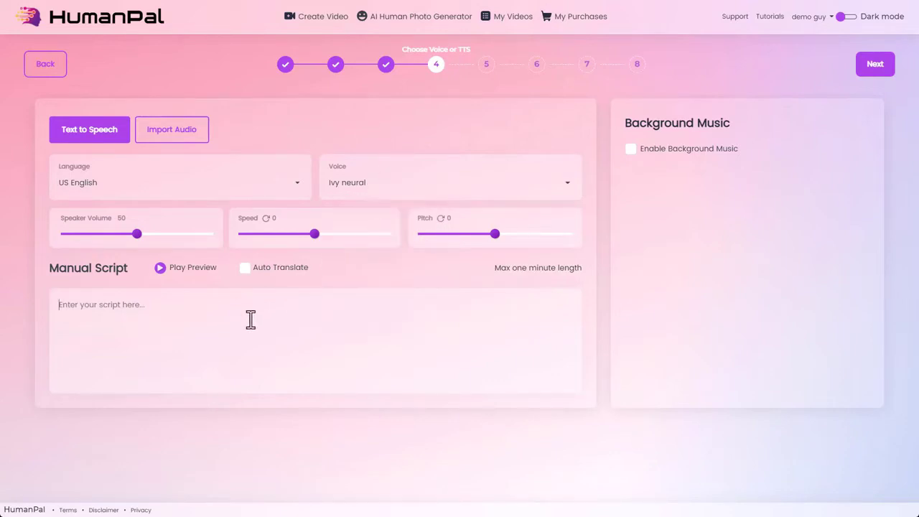
- Paste the dental practice script into Manual Script and play its spoken preview
type("If you're in need of a dentist, you probably have a lot of questions, such as will my procedures hurt? Do you accept my insurance or even do you perform the advanced procedures that I need? We have years of experience helping people get the beautiful smile they've always wanted. Even if you haven't been to the dentist in years or you have major dental issues. Even if you have great fear of going to the dentist, we can help. Don't put off getting the smile that you deserve. We offer free consultations and accept most major insurance plans, so give us a call today.")
left_click(158, 269)
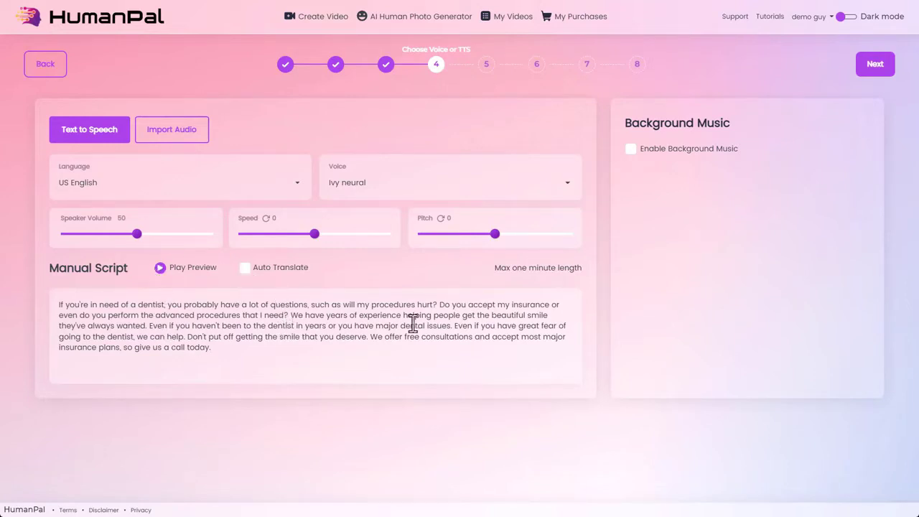
left_click(186, 190)
scroll(176, 226, "down", 3)
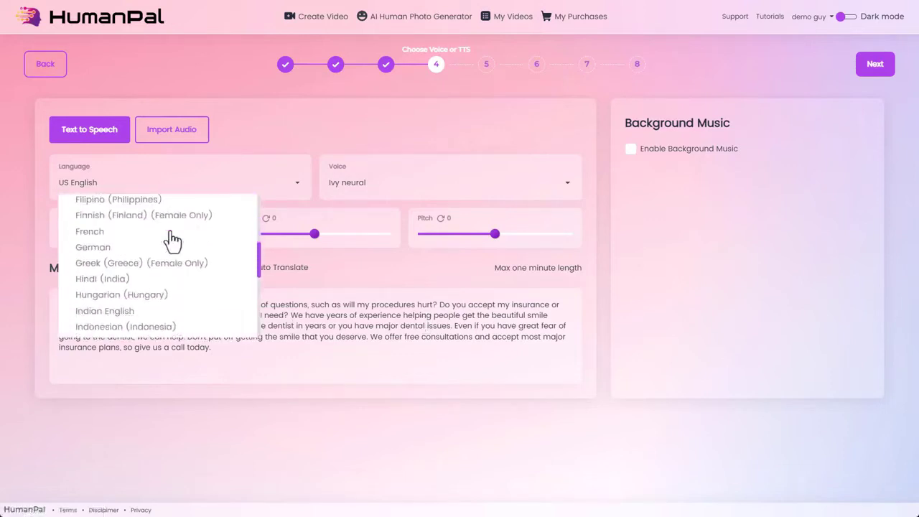
- Set the language to German with the Amelie neural voice and auto-translate the script
left_click(159, 247)
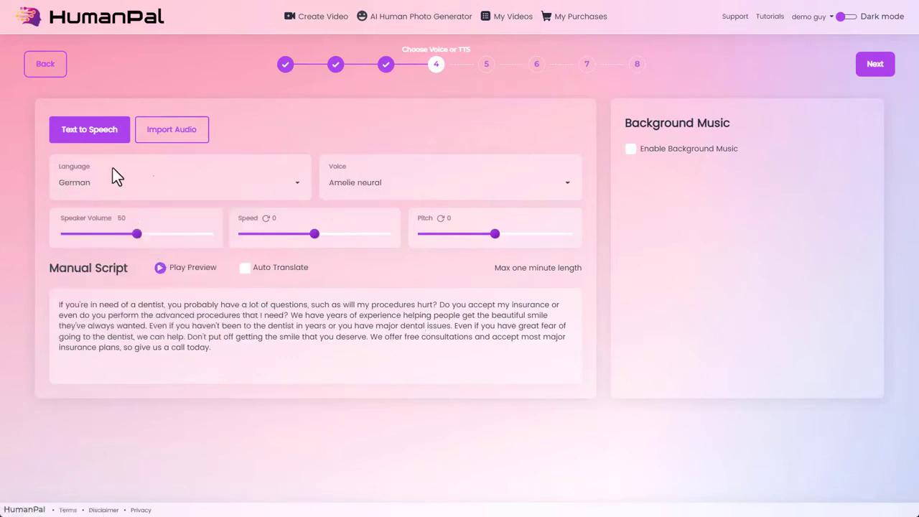
left_click(359, 193)
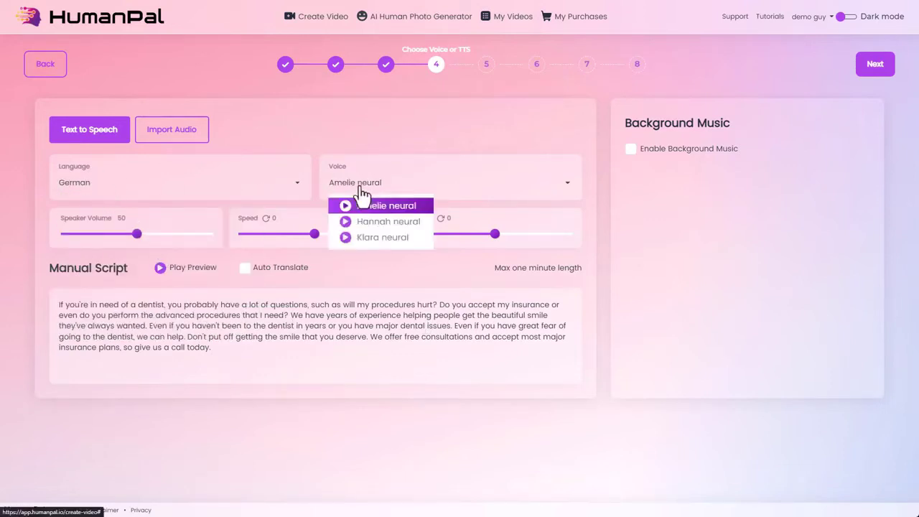
left_click(439, 305)
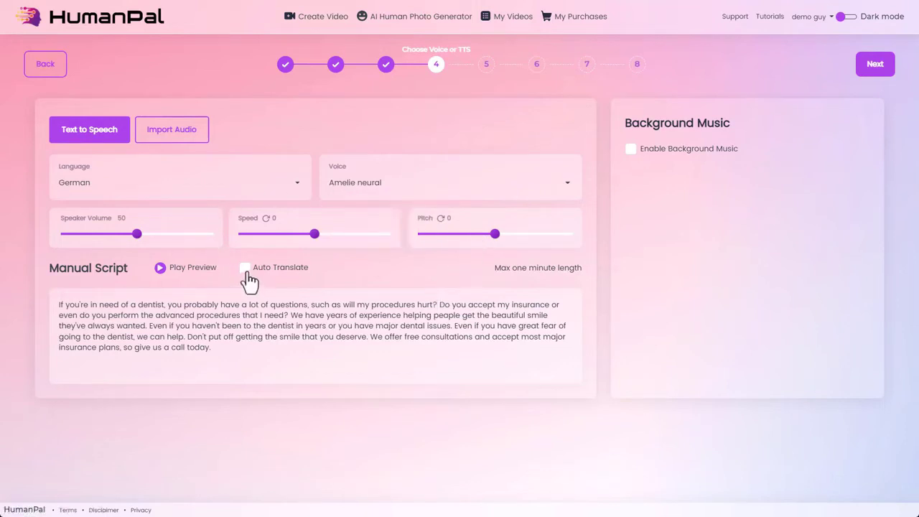
left_click(160, 268)
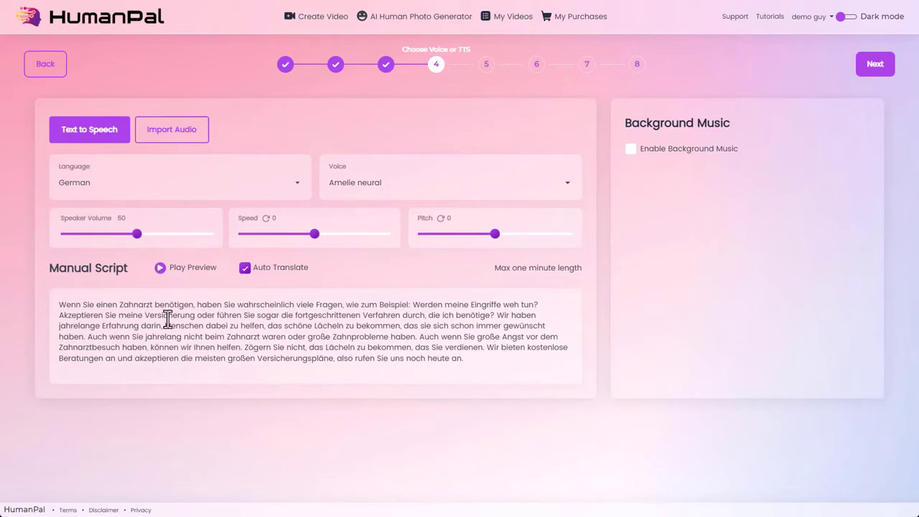
- Switch the language back to US English and choose the Isabelle voice
left_click(230, 188)
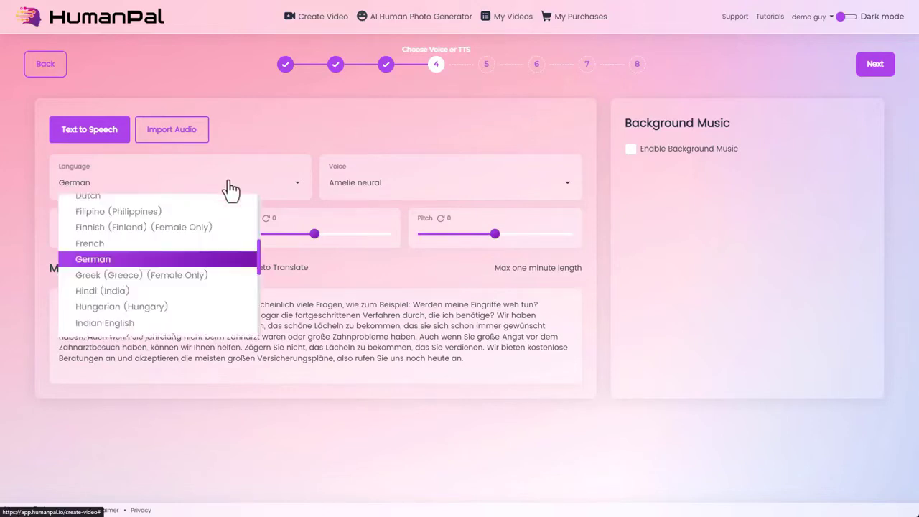
scroll(189, 240, "up", 5)
scroll(189, 242, "up", 1)
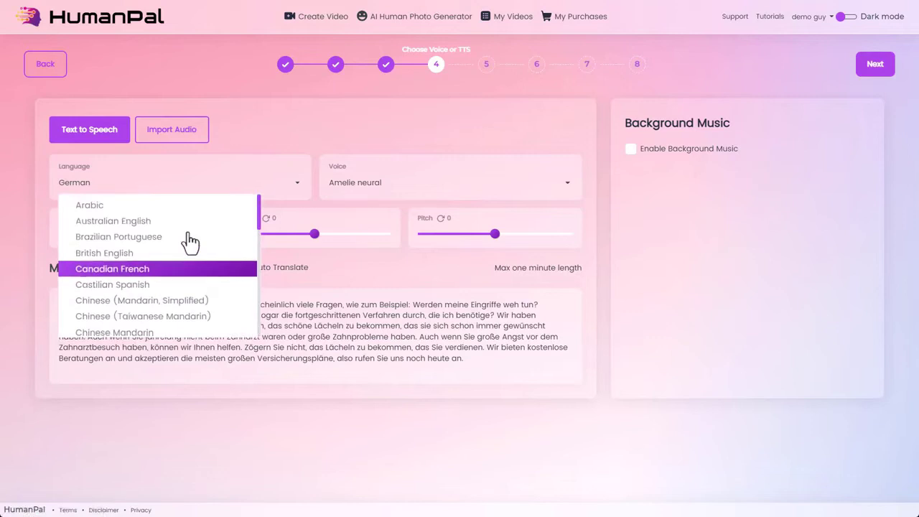
scroll(187, 244, "down", 8)
left_click(168, 279)
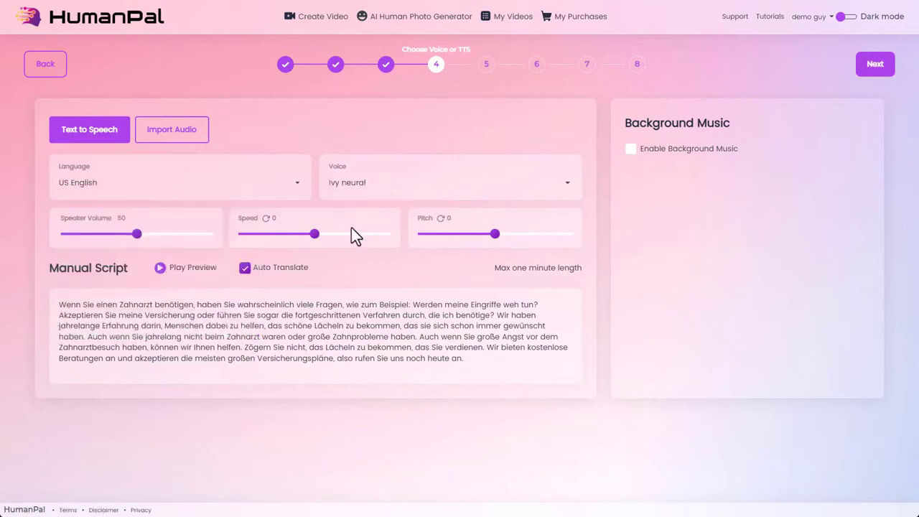
left_click(380, 190)
scroll(381, 240, "down", 2)
scroll(382, 242, "down", 4)
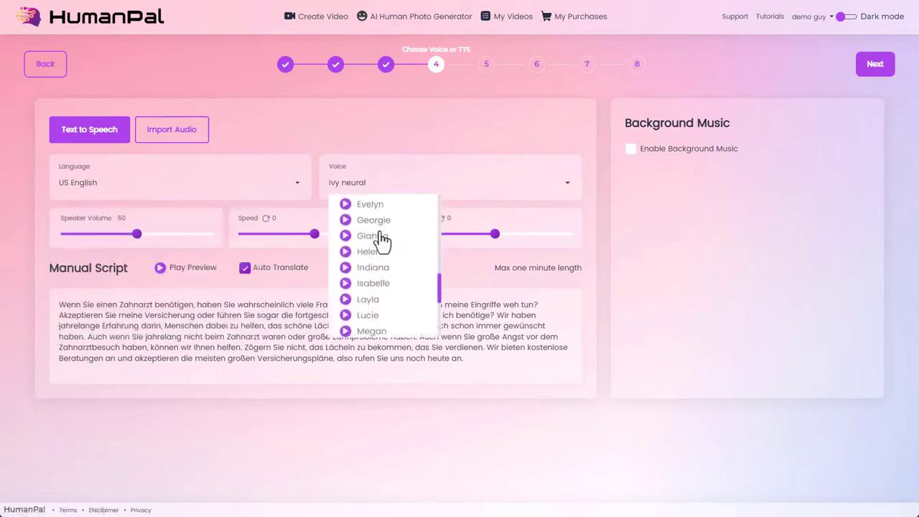
left_click(374, 283)
- Turn off Auto Translate and replace the German text with the English dentist script
left_click(246, 268)
key("ctrl+a")
type("If you're in need of a dentist, you probably have a lot of questions, such as will my procedures hurt? Do you accept my insurance or even do you perform the advanced procedures that I need? We have years of experience helping people get the beautiful smile they've always wanted. Even if you haven't been to the dentist in years or you have major dental issues. Even if you have great fear of going to the dentist, we can help. Don't put off getting the smile that you deserve. We offer free consultations and accept most major insurance plans, so give us a call today.")
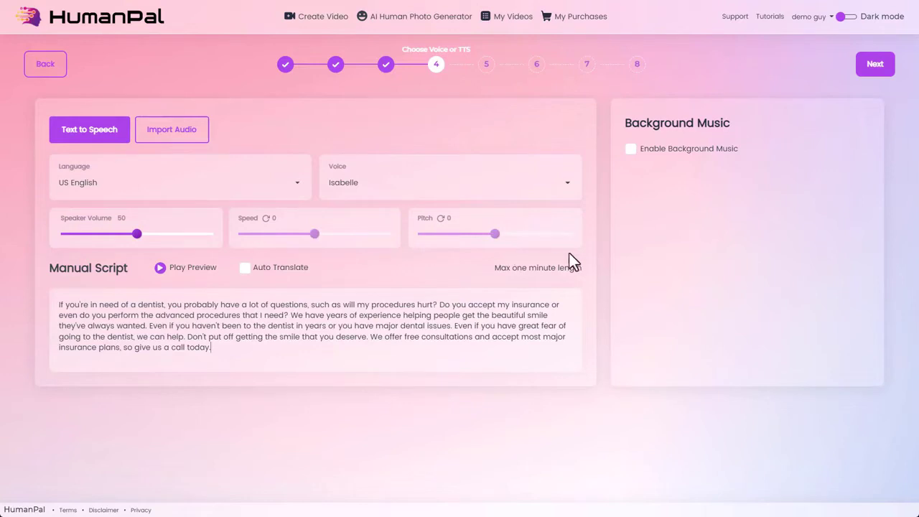
- Enable background music, preview the mix, and set music volume 10 and speaker volume 67
left_click(630, 149)
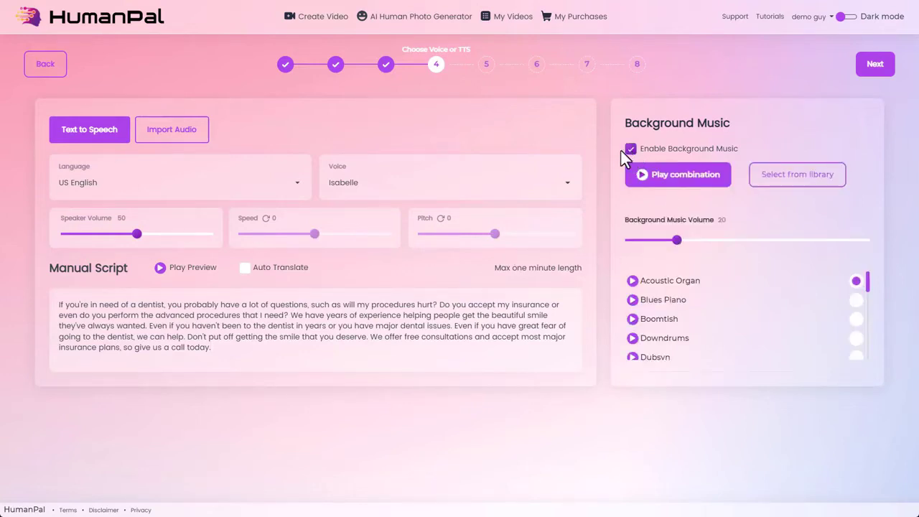
scroll(728, 282, "down", 5)
scroll(728, 282, "up", 5)
left_click(697, 180)
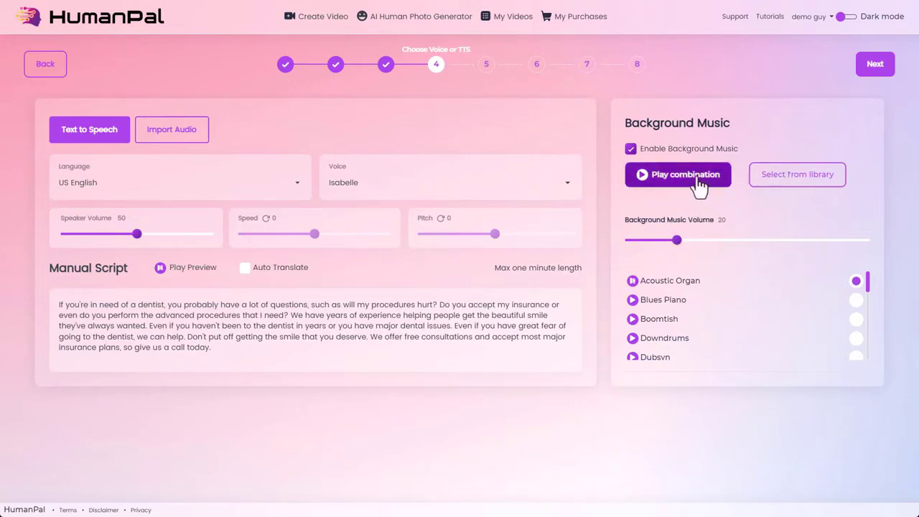
left_click_drag(676, 240, 653, 241)
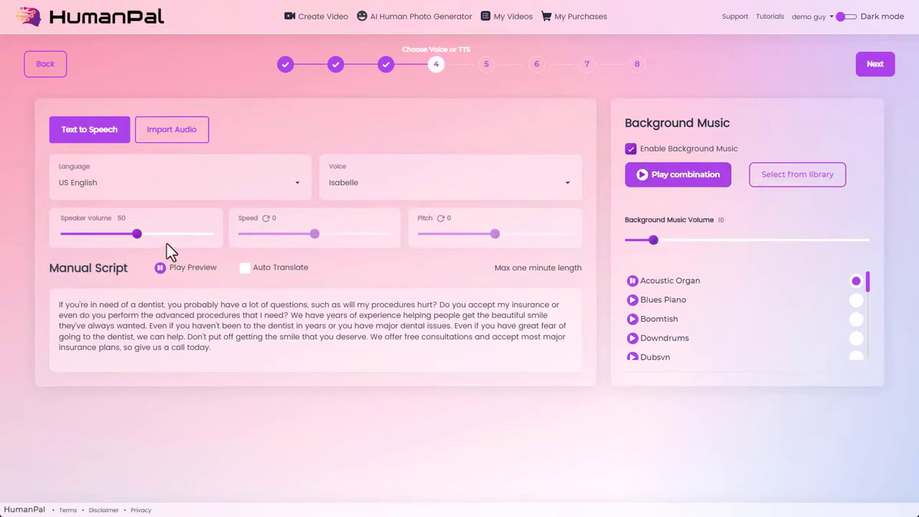
left_click_drag(139, 246, 161, 237)
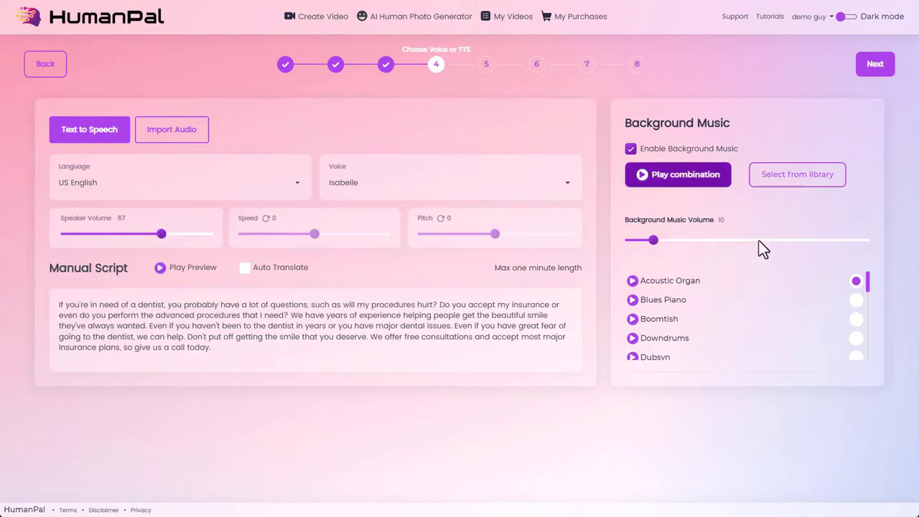
- Browse the music library without choosing, then turn background music off
left_click(793, 188)
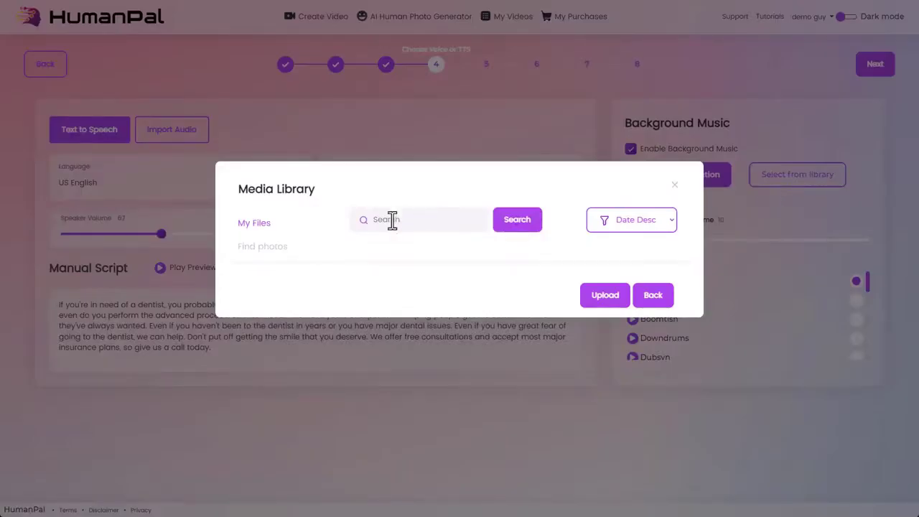
left_click(655, 297)
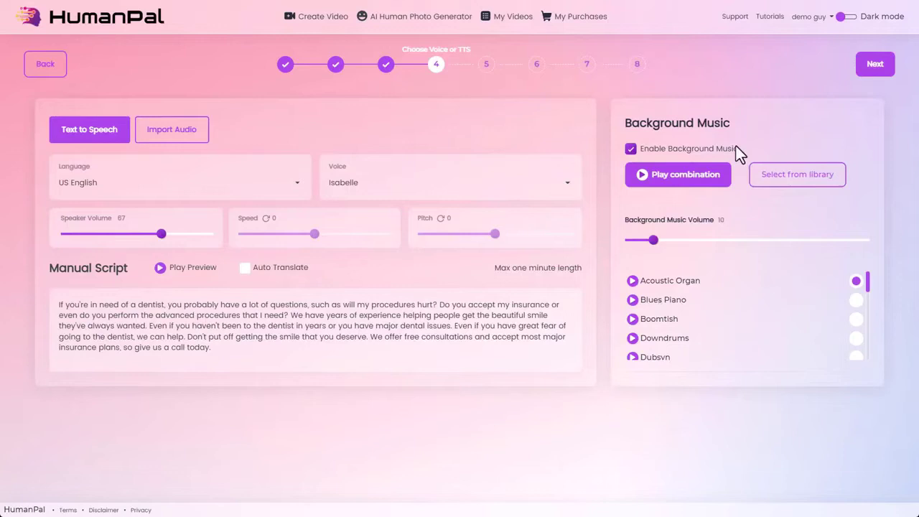
left_click(634, 151)
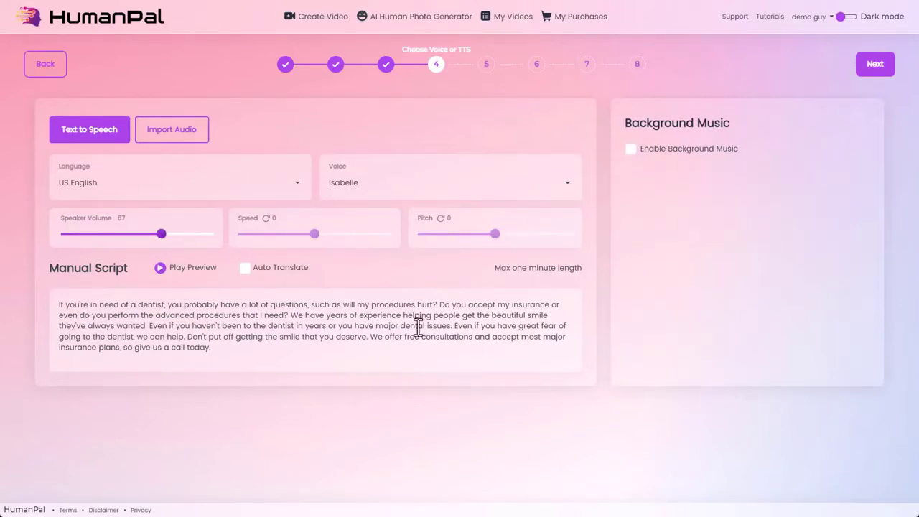
- Review the eight scenes the script was split into at Text Position, then advance to Video Settings
left_click(872, 72)
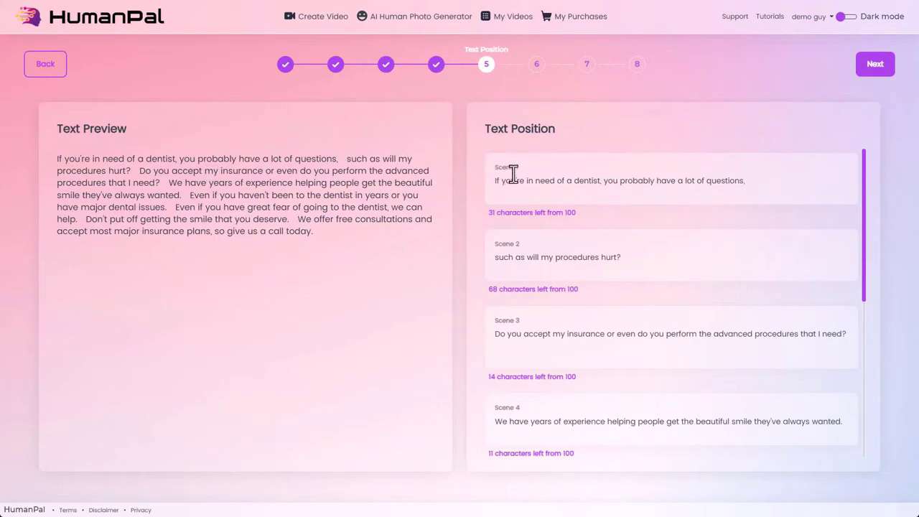
scroll(520, 209, "down", 1)
scroll(521, 209, "down", 5)
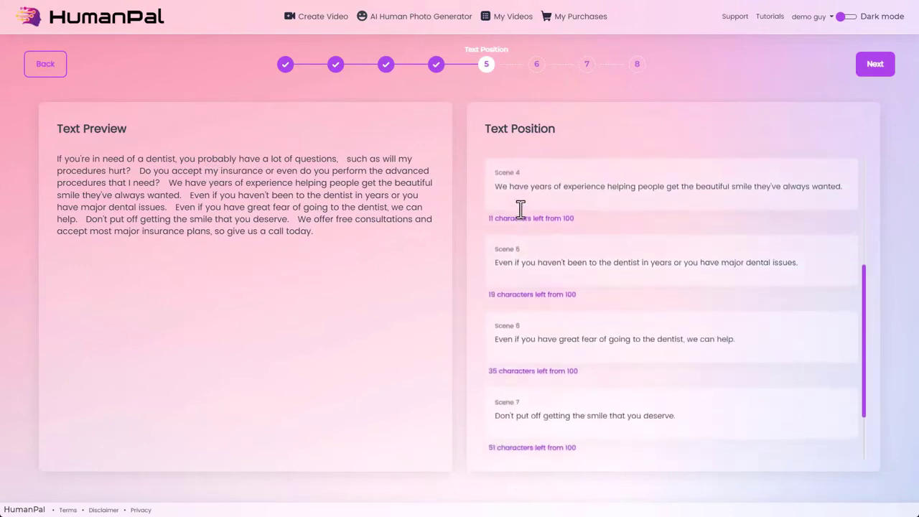
scroll(543, 316, "up", 5)
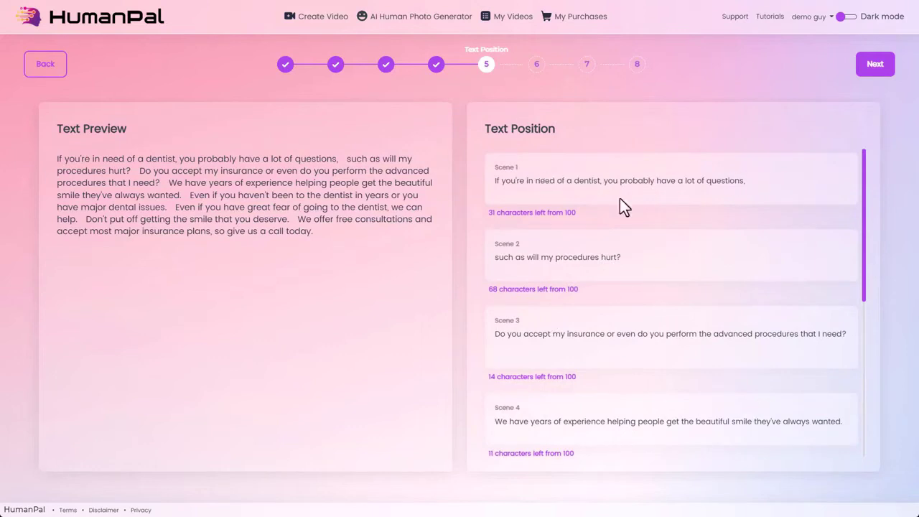
scroll(589, 288, "down", 5)
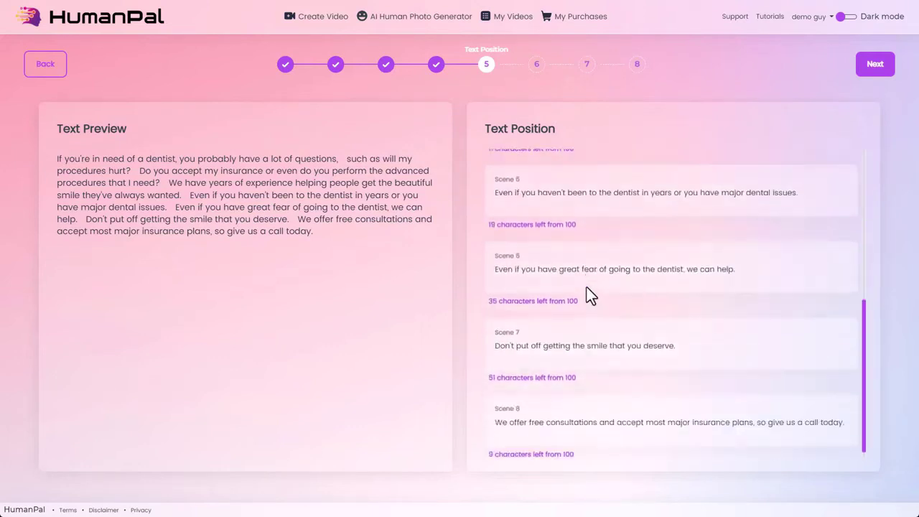
scroll(583, 309, "up", 5)
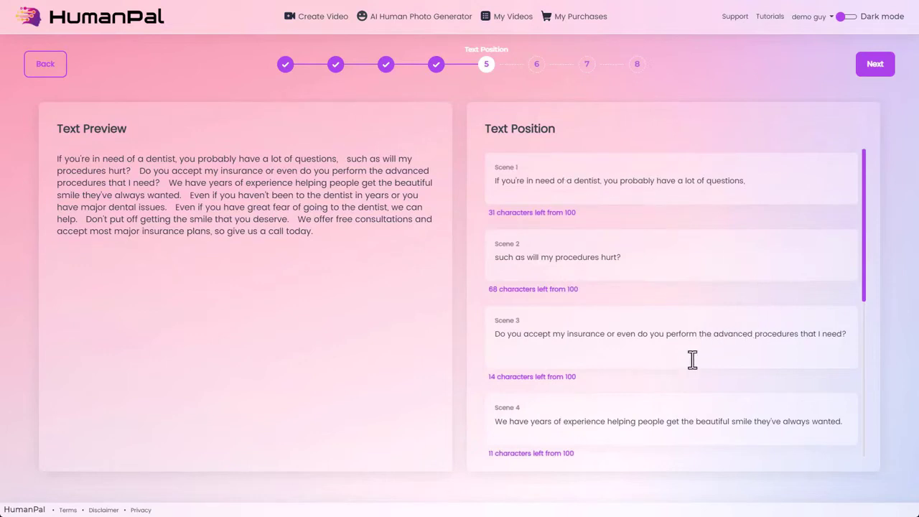
scroll(648, 330, "down", 2)
scroll(744, 355, "down", 5)
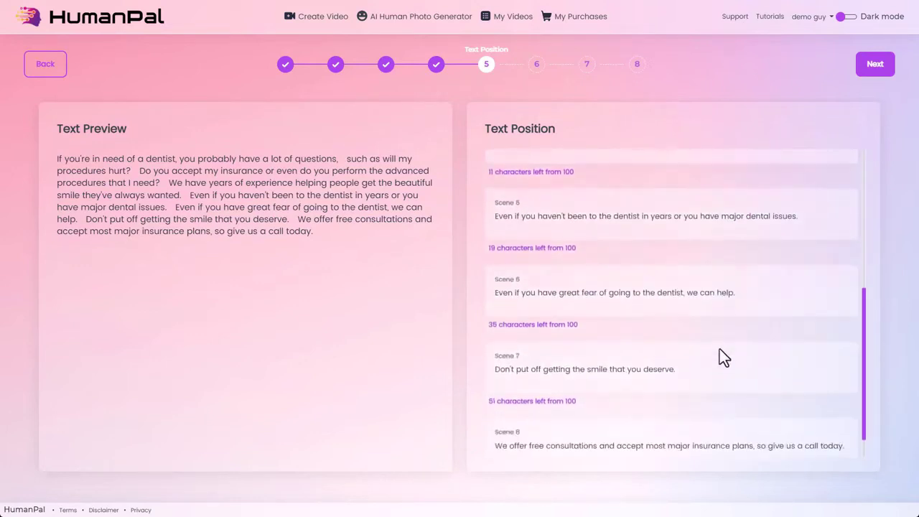
scroll(698, 344, "up", 7)
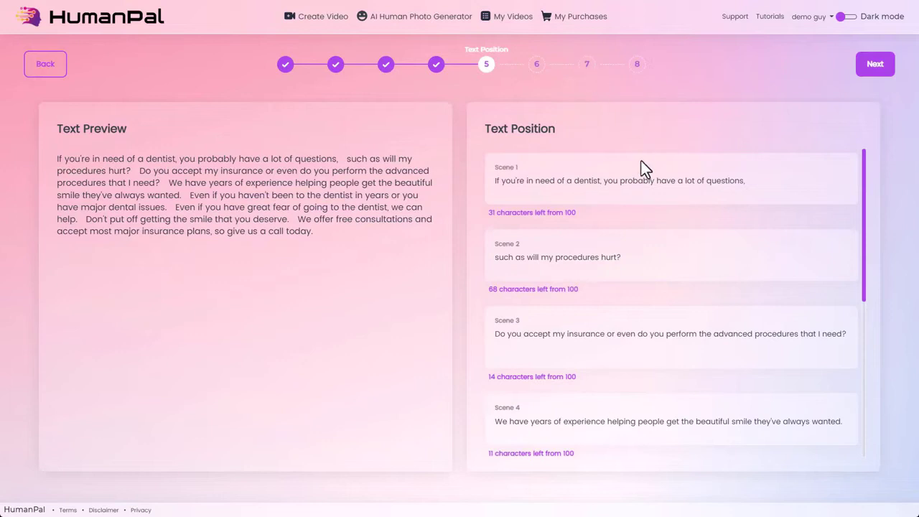
scroll(618, 191, "down", 5)
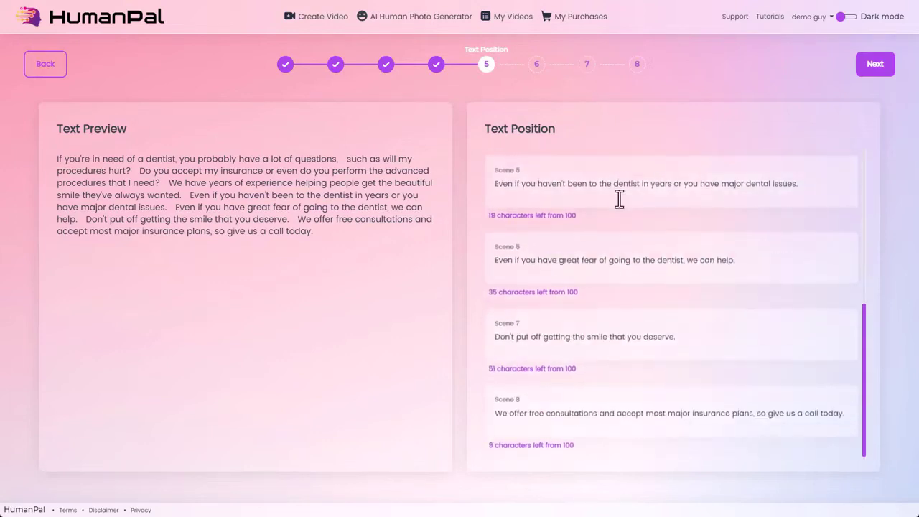
scroll(617, 206, "up", 5)
left_click(878, 67)
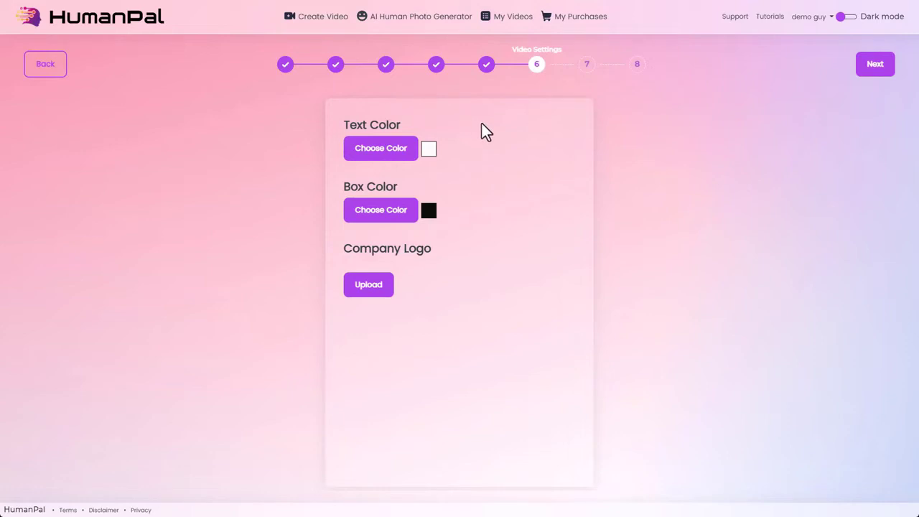
- Set the caption Text Color to yellow and the Box Color to blue-violet
left_click(393, 158)
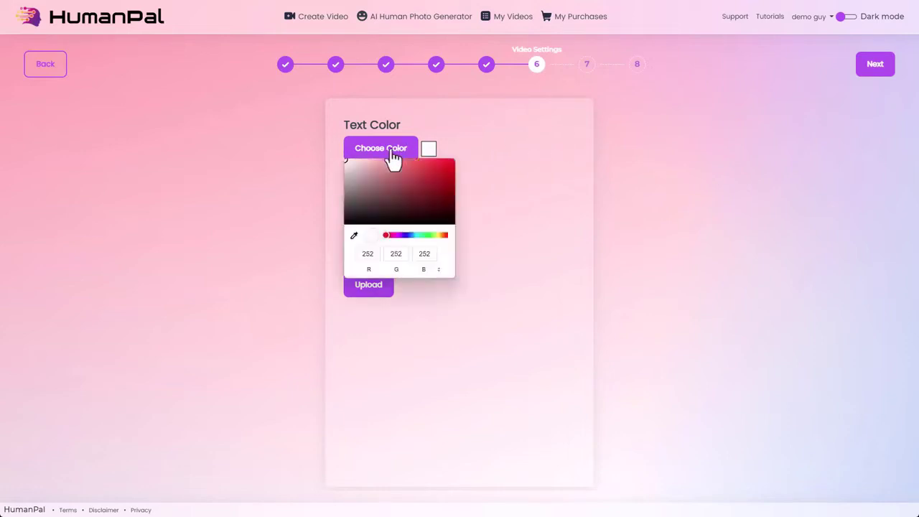
left_click(439, 236)
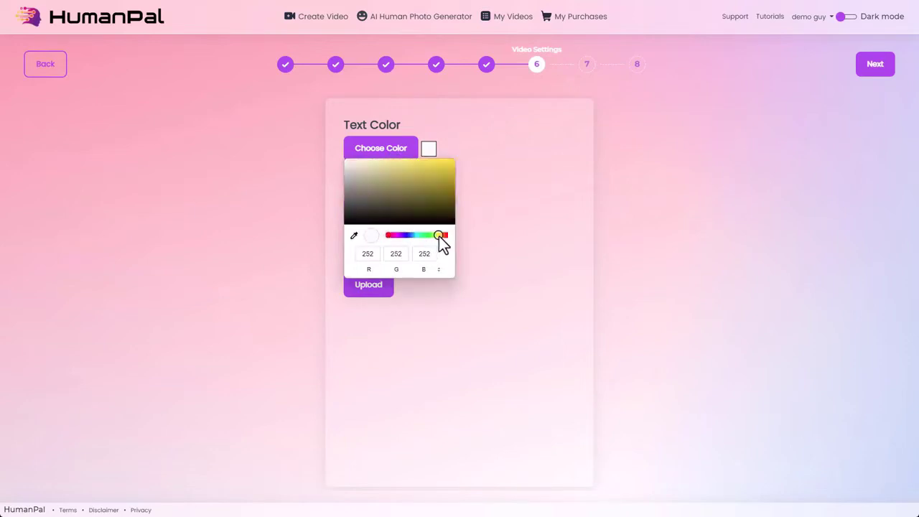
left_click(516, 162)
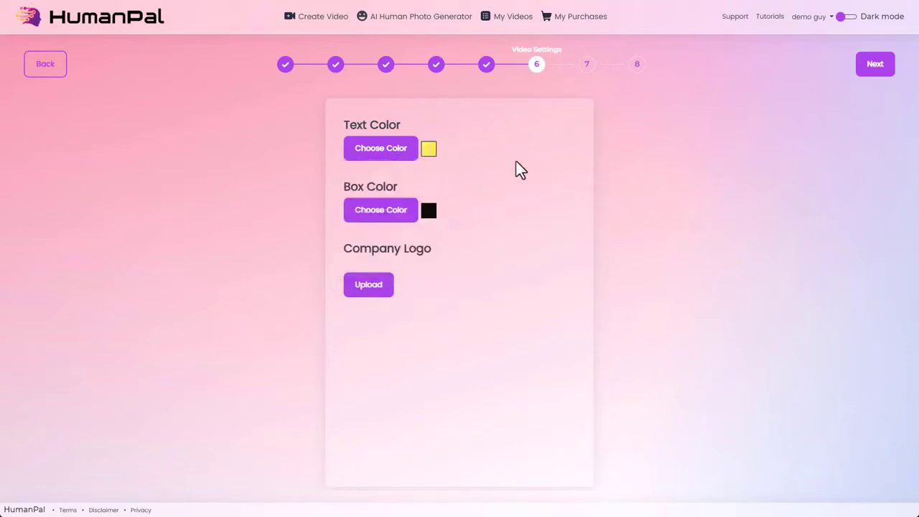
left_click(382, 210)
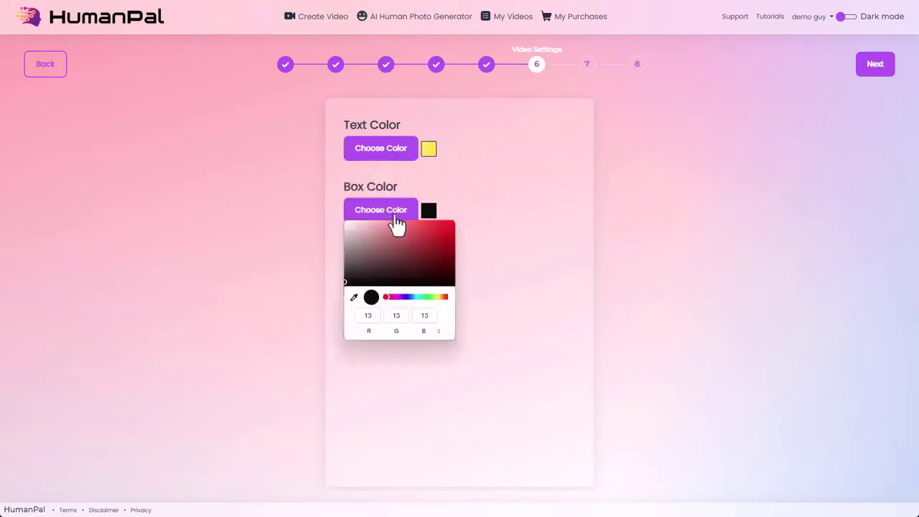
left_click(405, 296)
left_click_drag(424, 273, 464, 222)
left_click(439, 233)
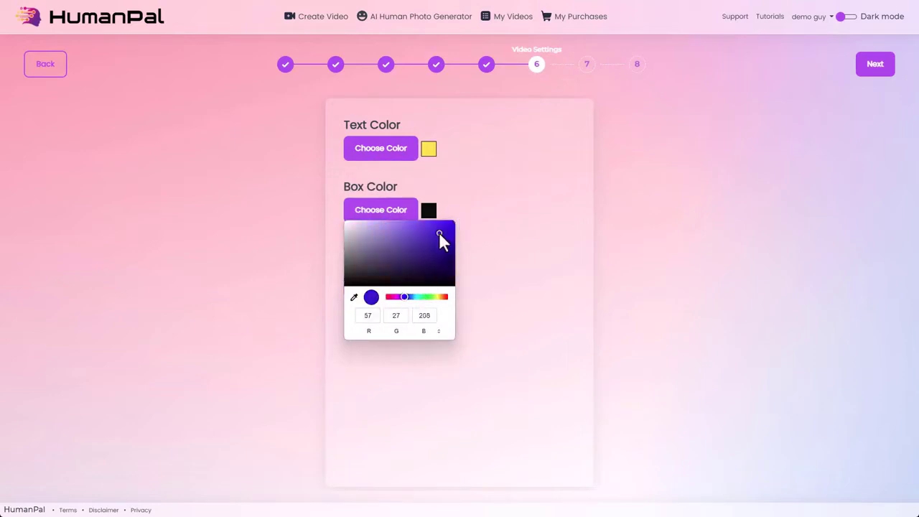
left_click(485, 226)
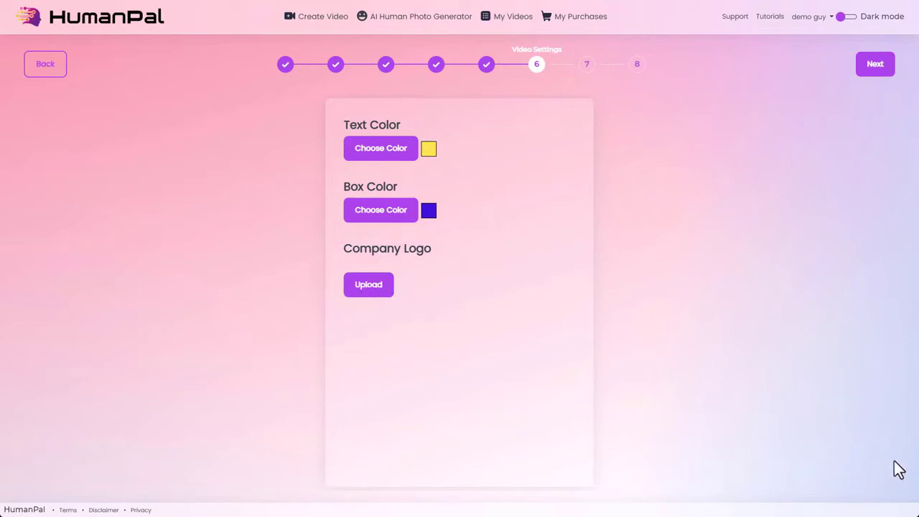
- Skip adding a company logo and continue to the Create Your Video step
left_click(373, 287)
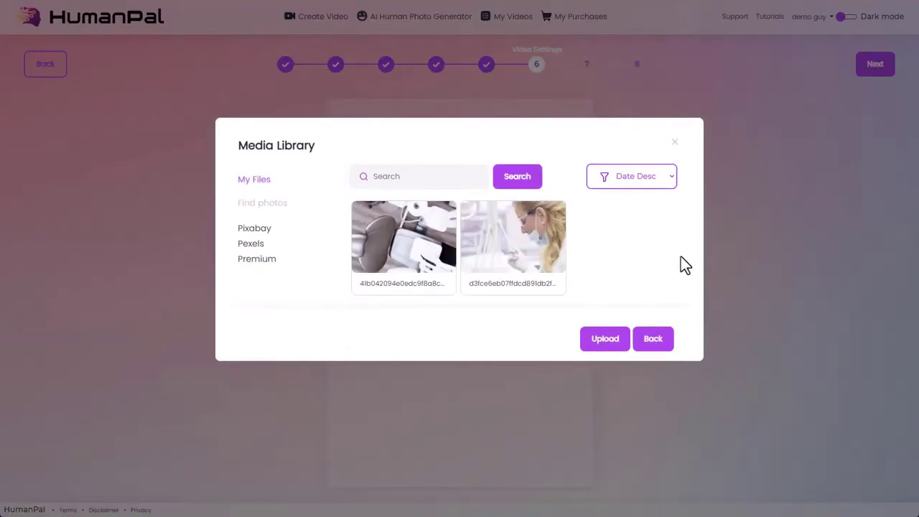
left_click(677, 148)
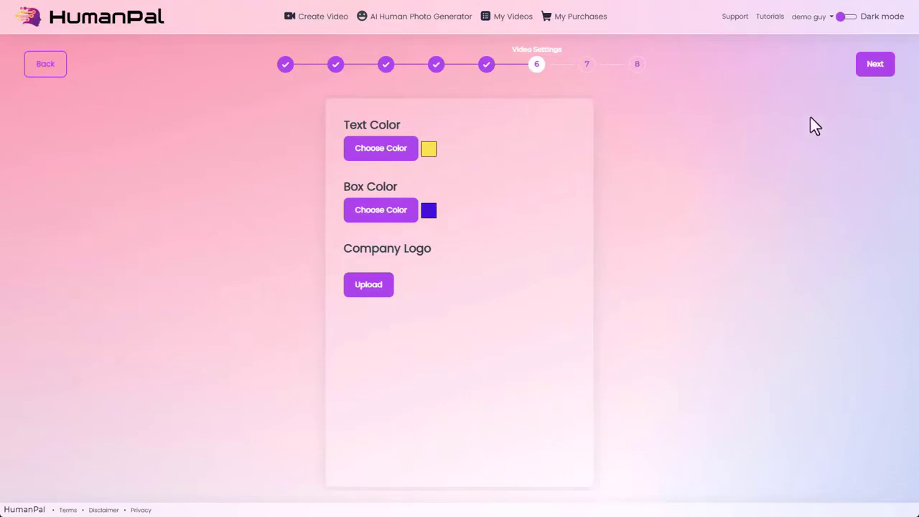
left_click(874, 66)
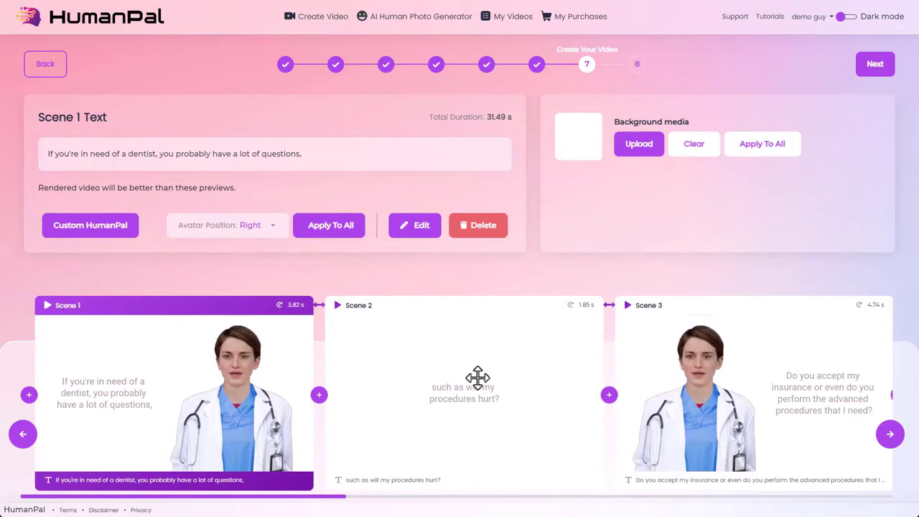
mouse_move(260, 497)
left_mouse_down()
mouse_move(443, 506)
mouse_move(833, 503)
mouse_move(246, 496)
left_mouse_up()
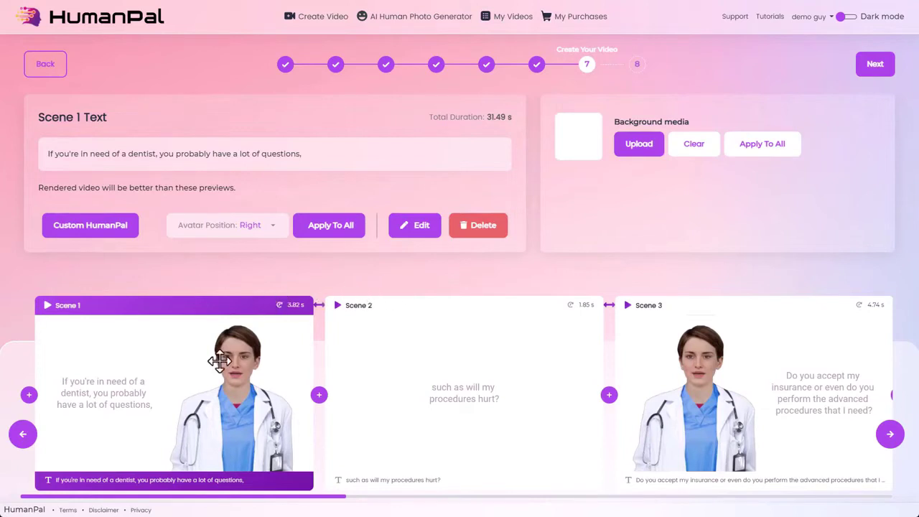
left_click(319, 305)
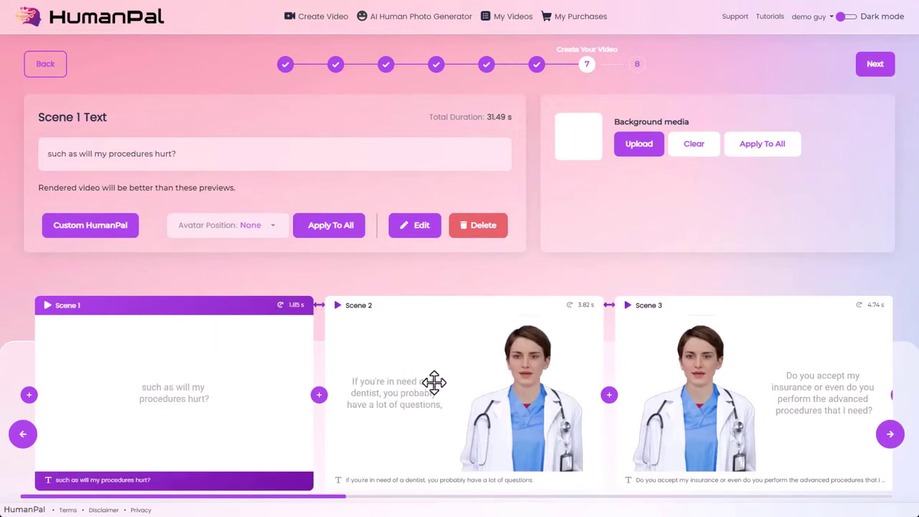
left_click(319, 305)
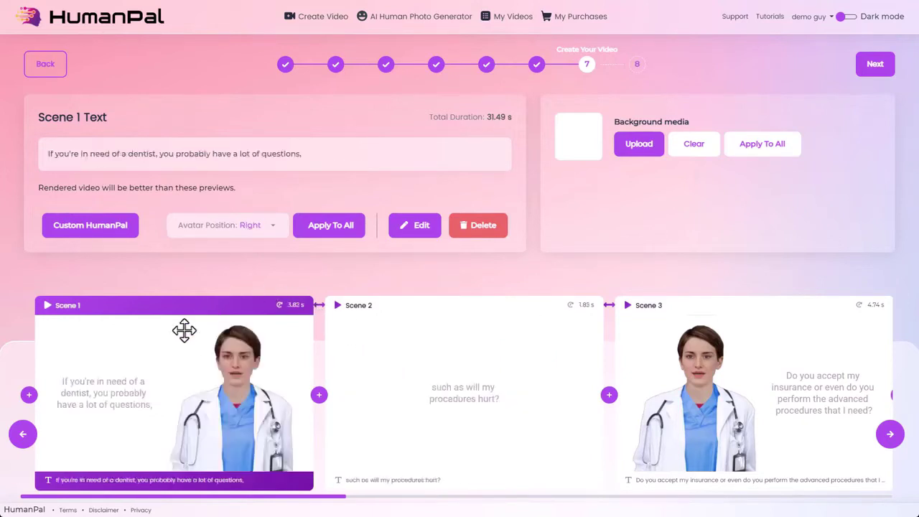
mouse_move(167, 310)
left_mouse_down()
mouse_move(215, 322)
mouse_move(416, 328)
mouse_move(693, 319)
mouse_move(173, 320)
left_mouse_up()
left_click(319, 395)
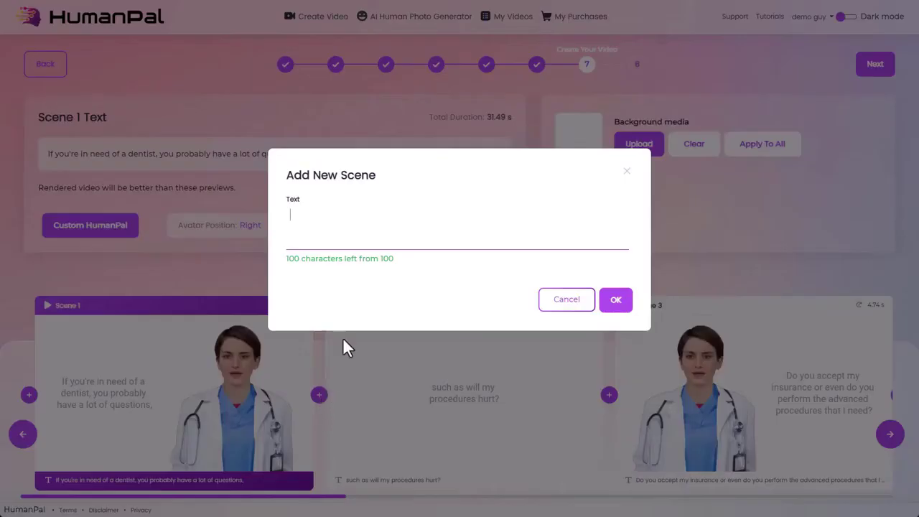
type("this is a new slide")
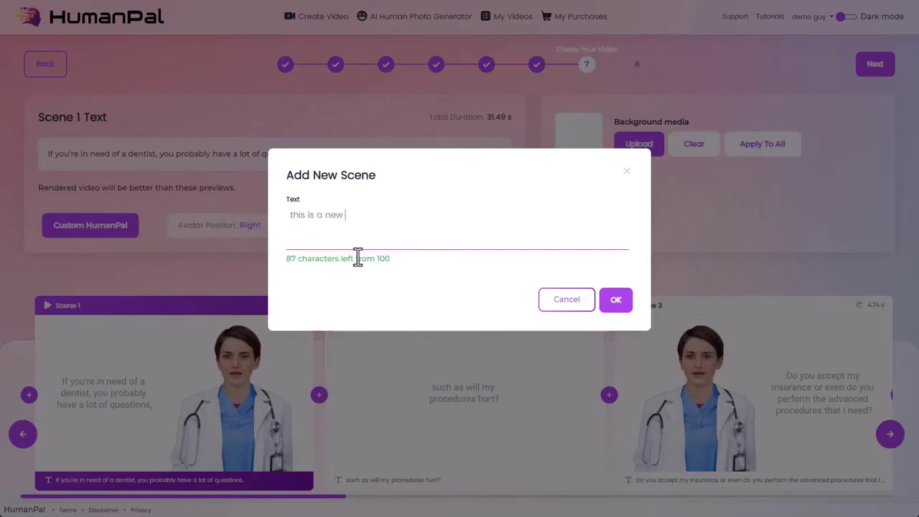
left_click(618, 303)
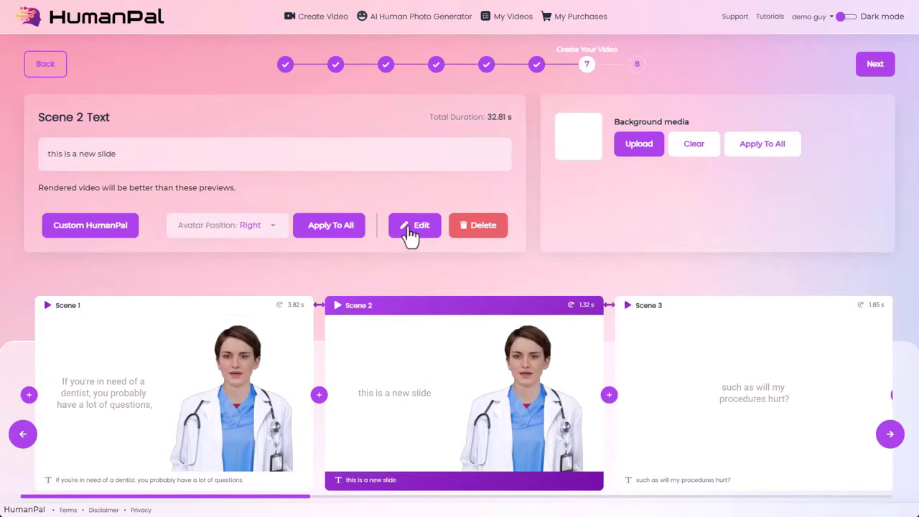
left_click(410, 230)
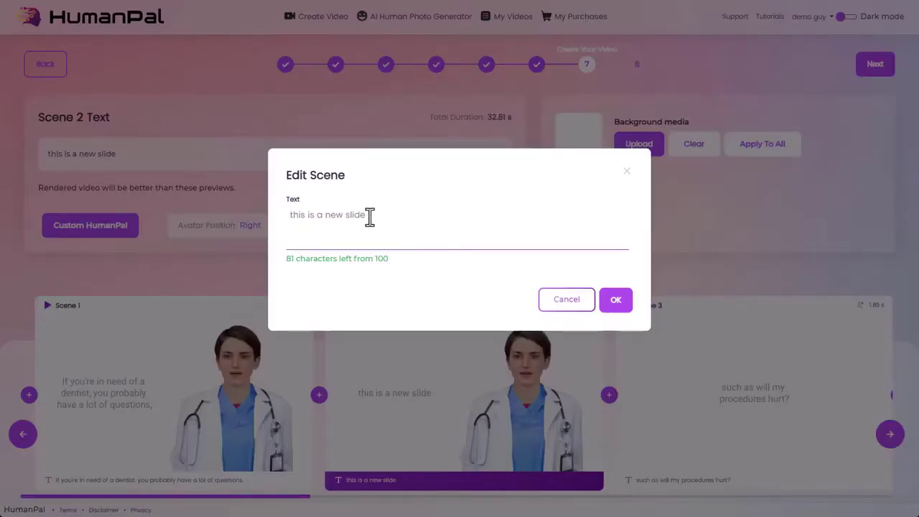
type(", it really is")
left_click(616, 302)
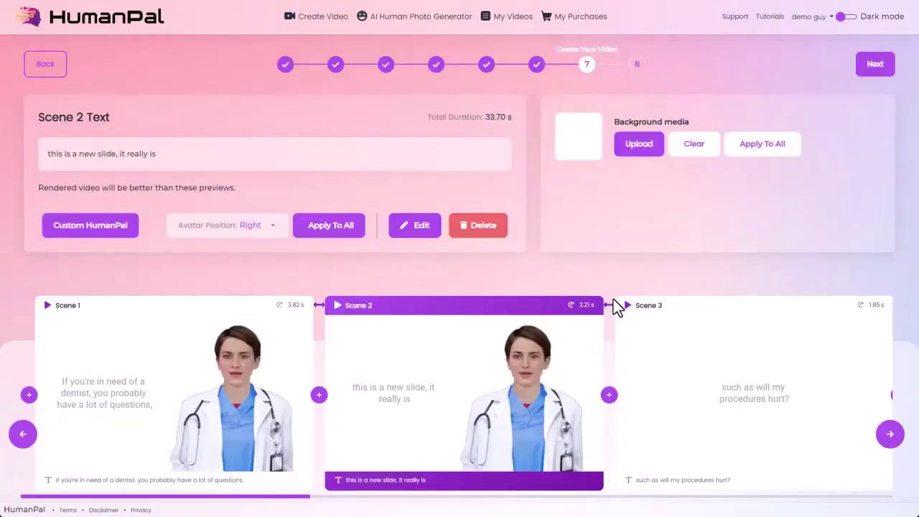
left_click(481, 228)
left_click(569, 276)
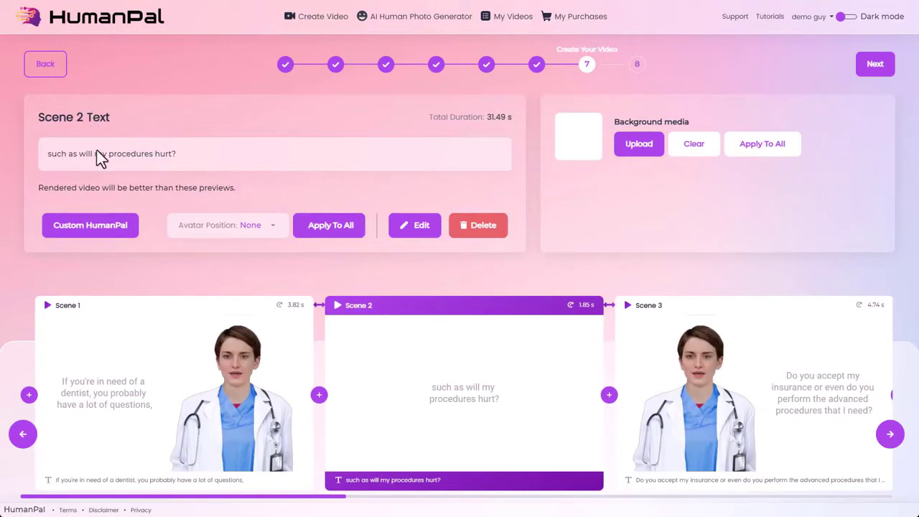
left_click(117, 376)
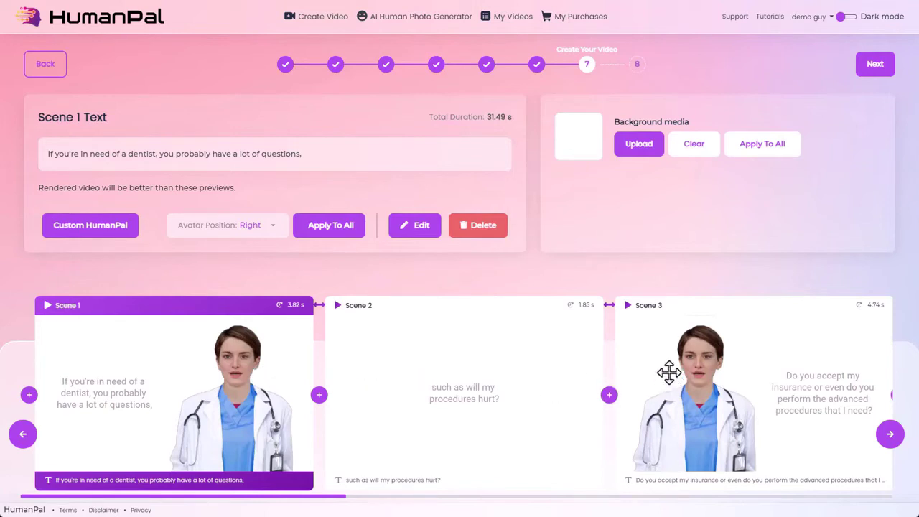
left_click(433, 385)
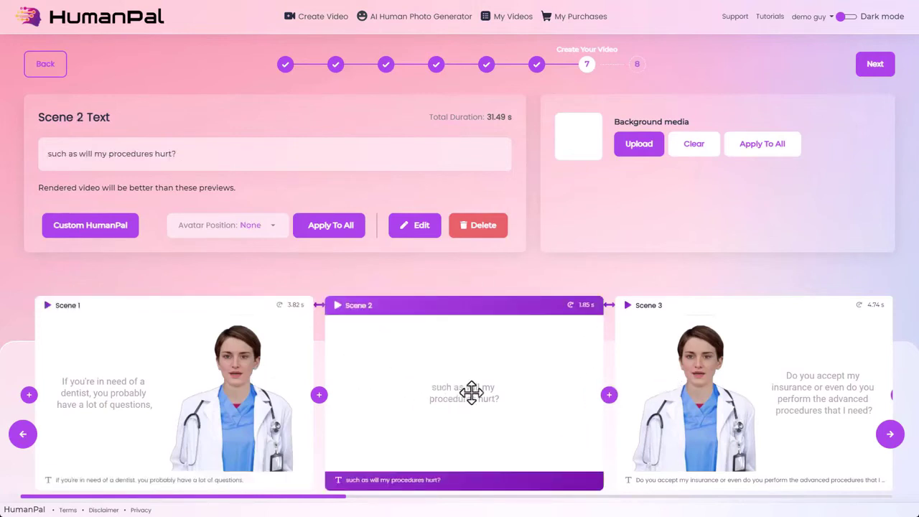
- Return Scene 2's avatar to the right and apply Scene 1's right-side avatar position to all scenes
left_click(251, 232)
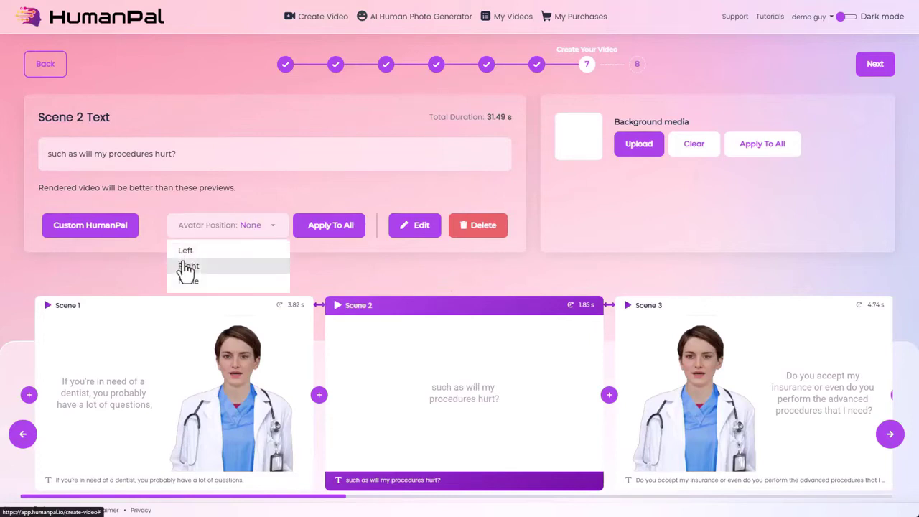
left_click(190, 248)
left_click(244, 230)
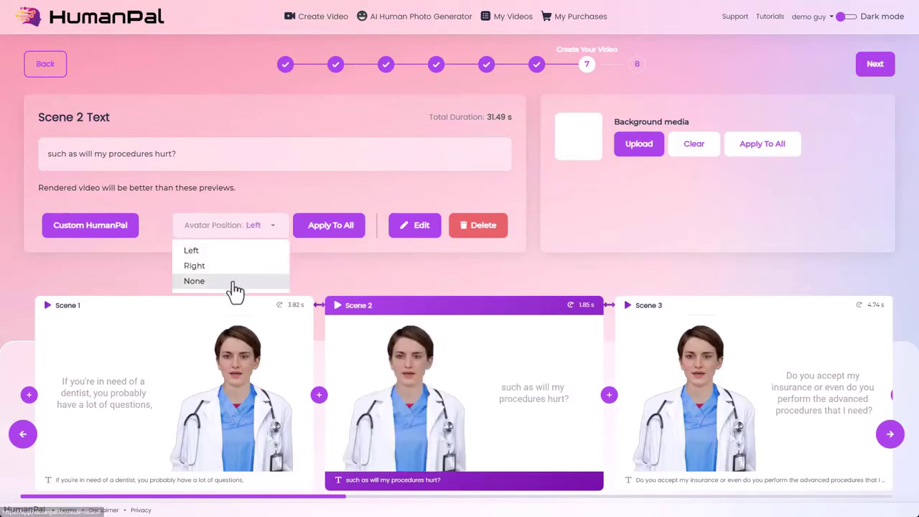
left_click(230, 270)
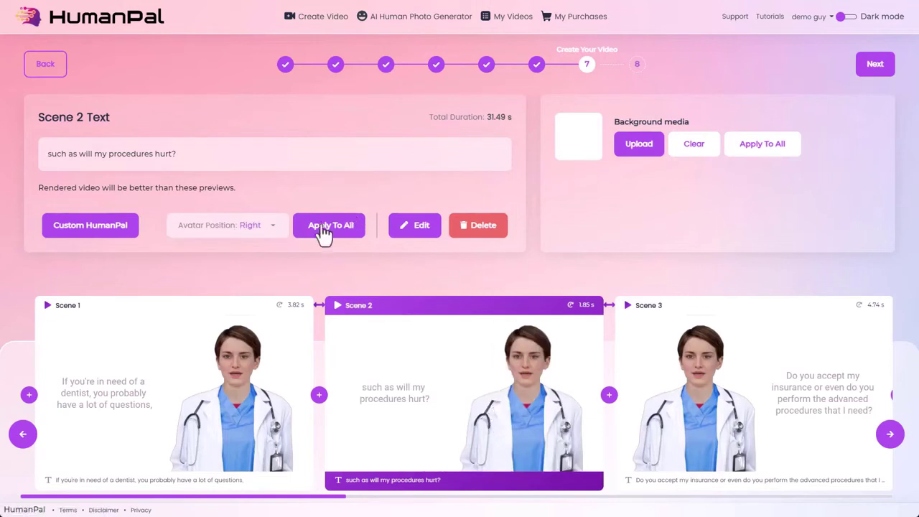
left_click(237, 339)
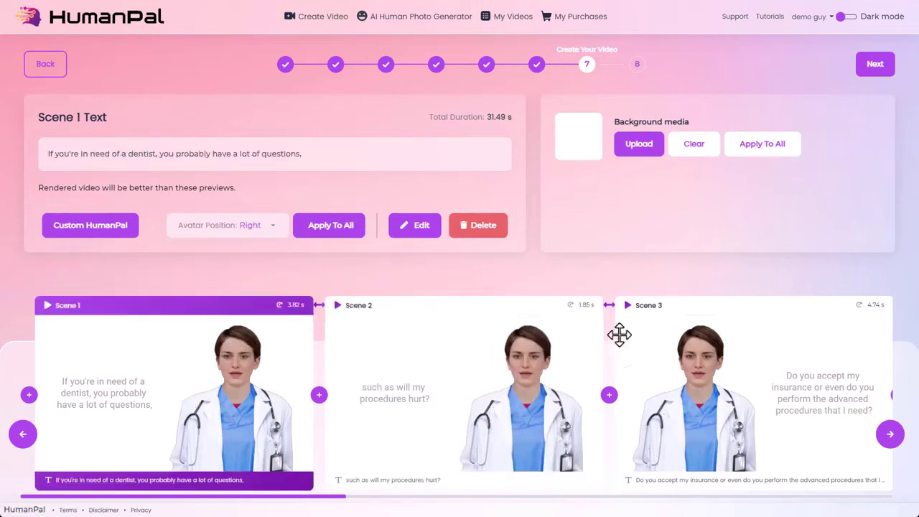
left_click(327, 239)
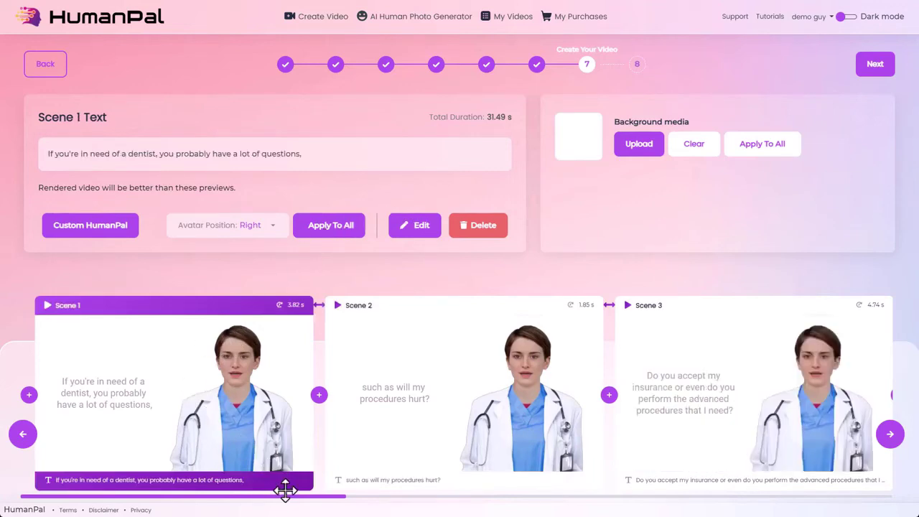
left_click_drag(287, 497, 199, 466)
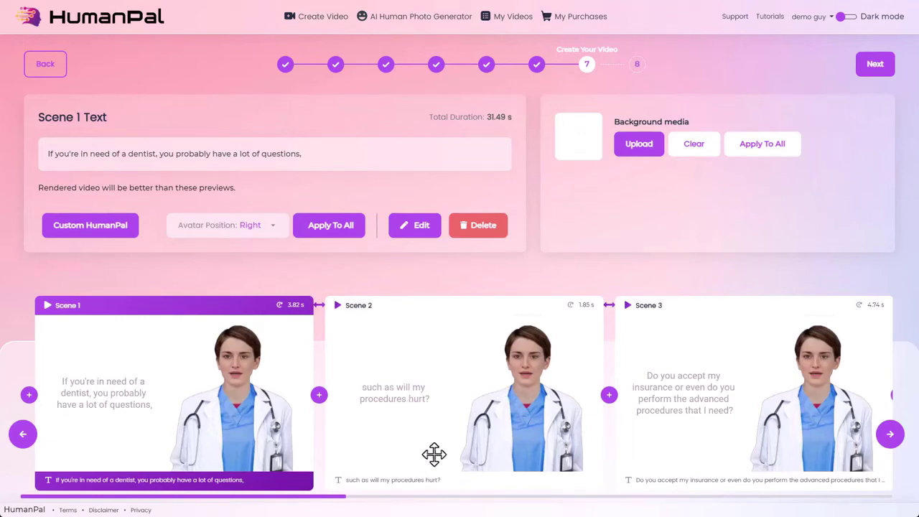
- Step through the scenes' settings and select Scene 1
left_click(597, 381)
left_click(691, 381)
left_click(515, 377)
left_click(236, 393)
left_click(405, 412)
left_click(267, 393)
- Set the Pixabay 'dentist' photo of a dentist treating a young patient as every scene's background
left_click(634, 151)
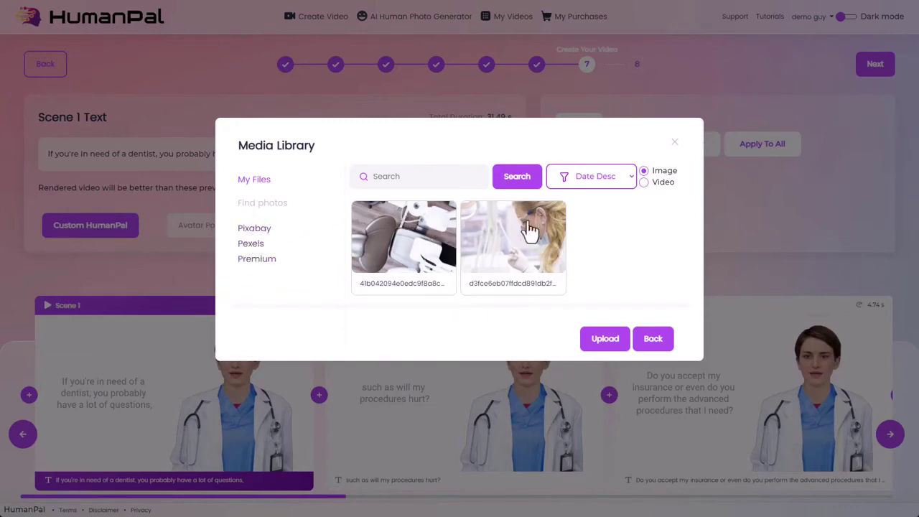
left_click(252, 229)
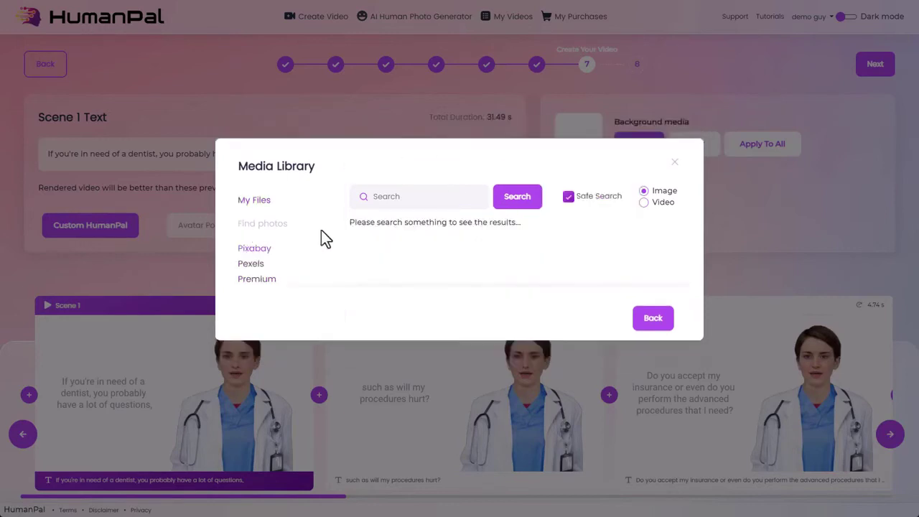
type("dentist")
left_click(518, 199)
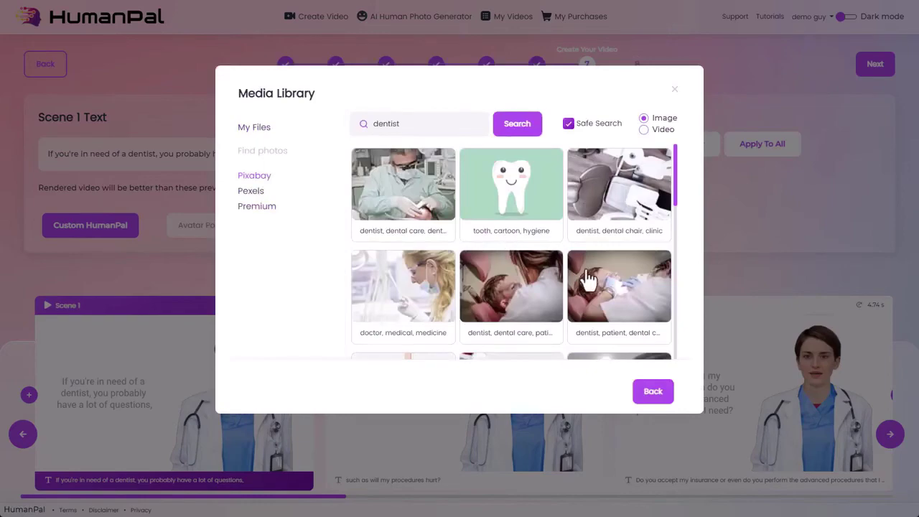
scroll(596, 284, "down", 1)
left_click(524, 261)
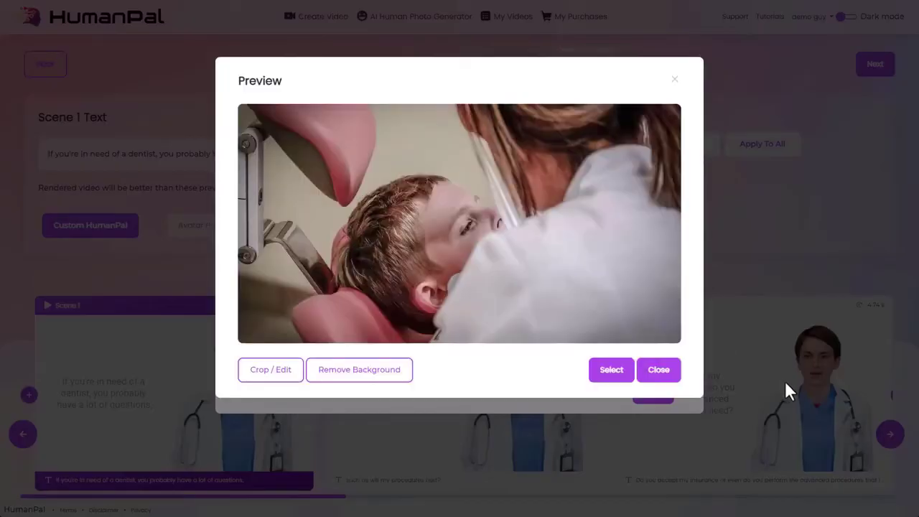
left_click(614, 374)
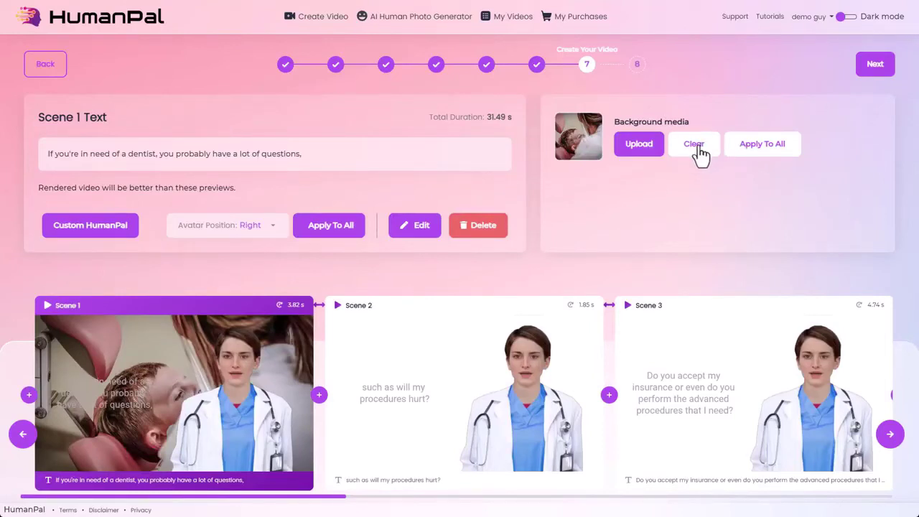
left_click(757, 147)
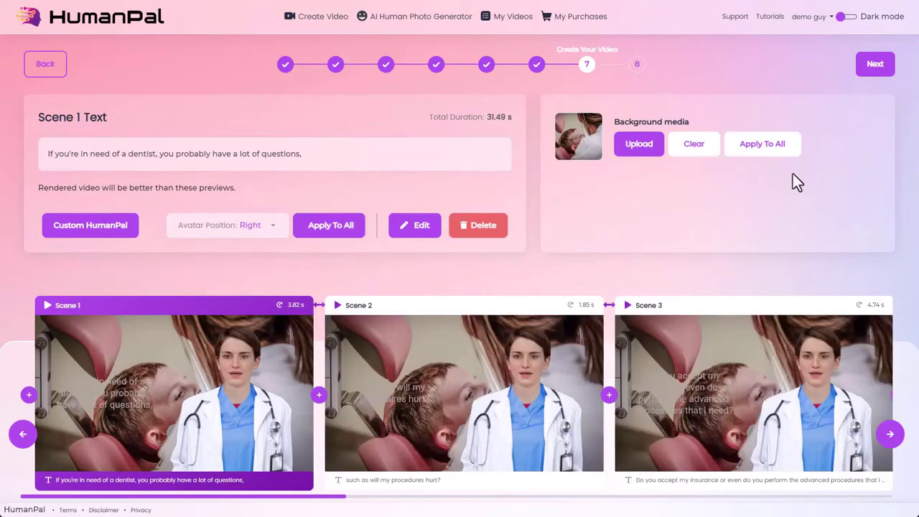
- Select the blonde dentist photo for Scene 2's background and remove its own background first
left_click(467, 367)
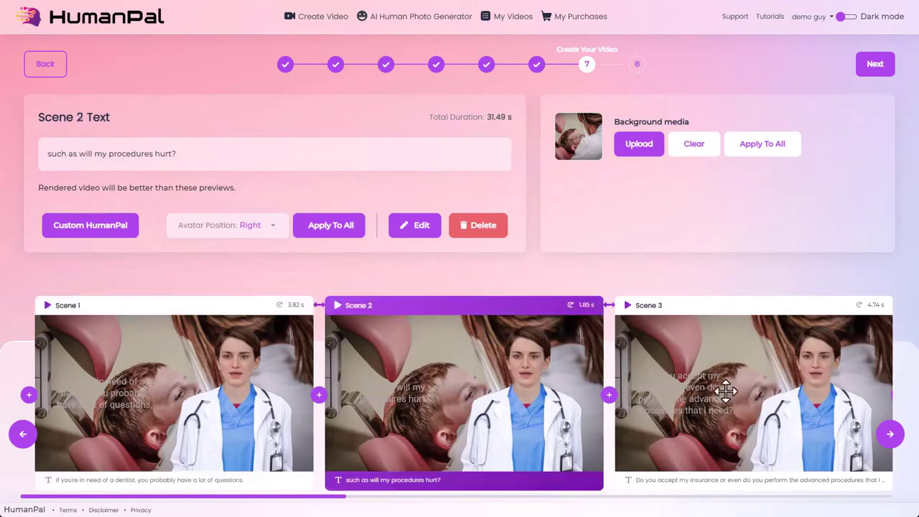
left_click(644, 146)
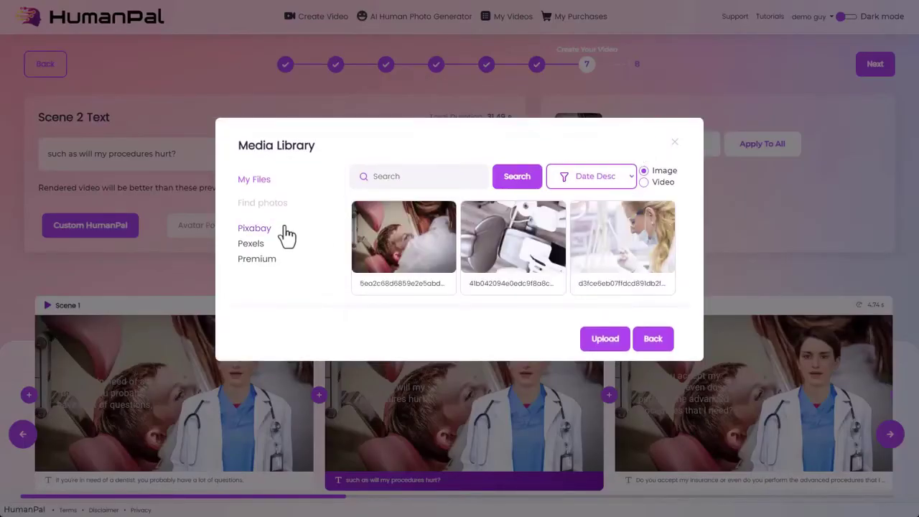
left_click(610, 247)
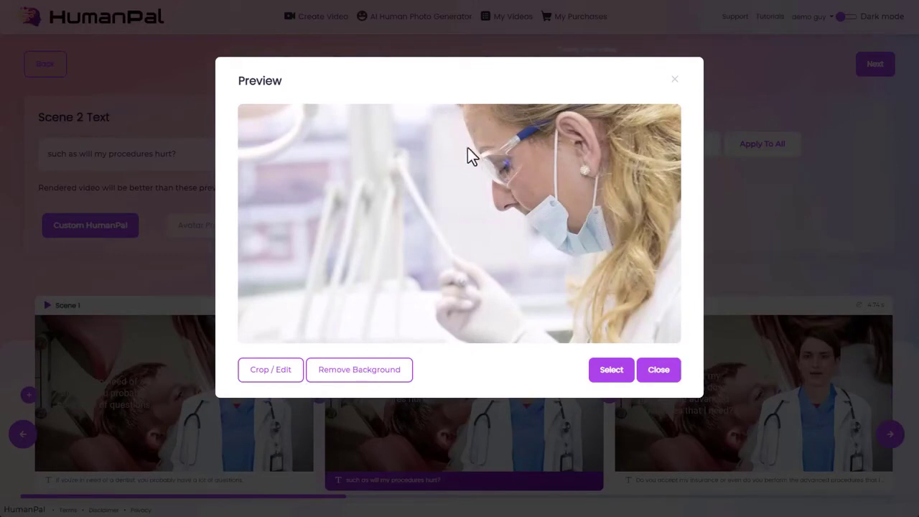
left_click(401, 371)
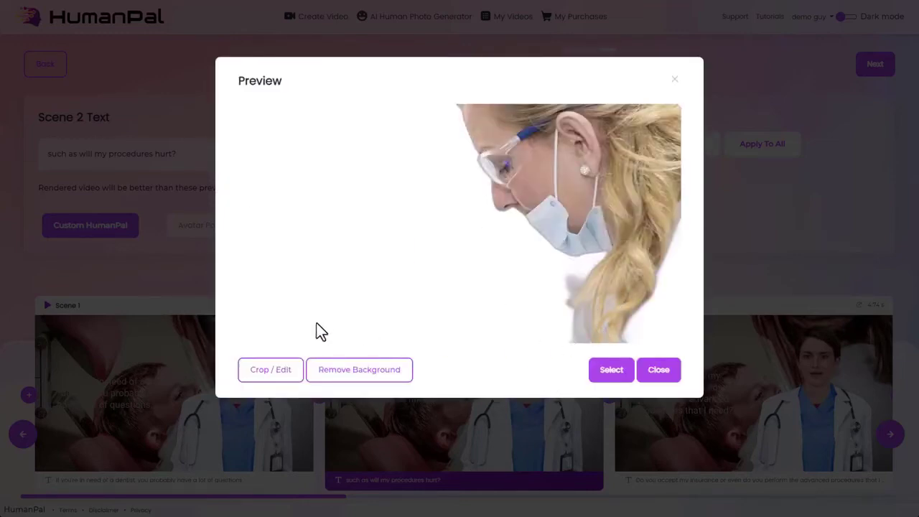
left_click(610, 376)
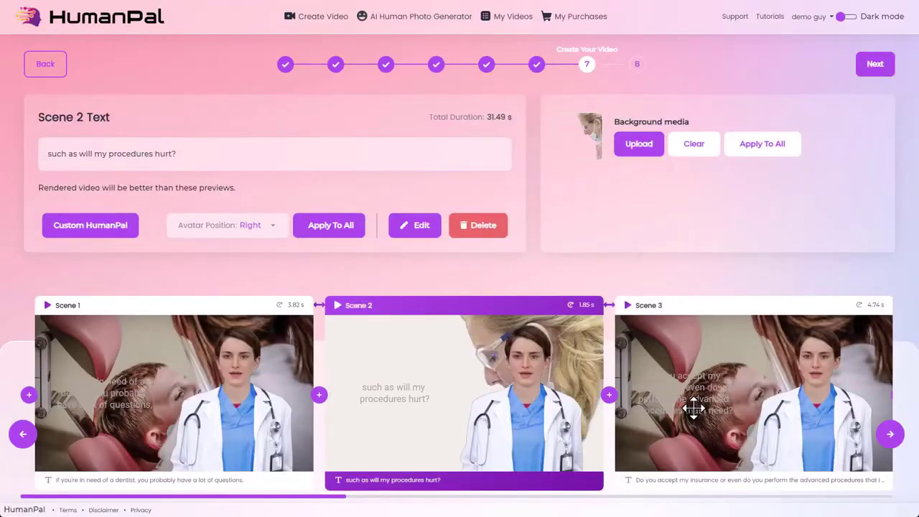
left_click(639, 145)
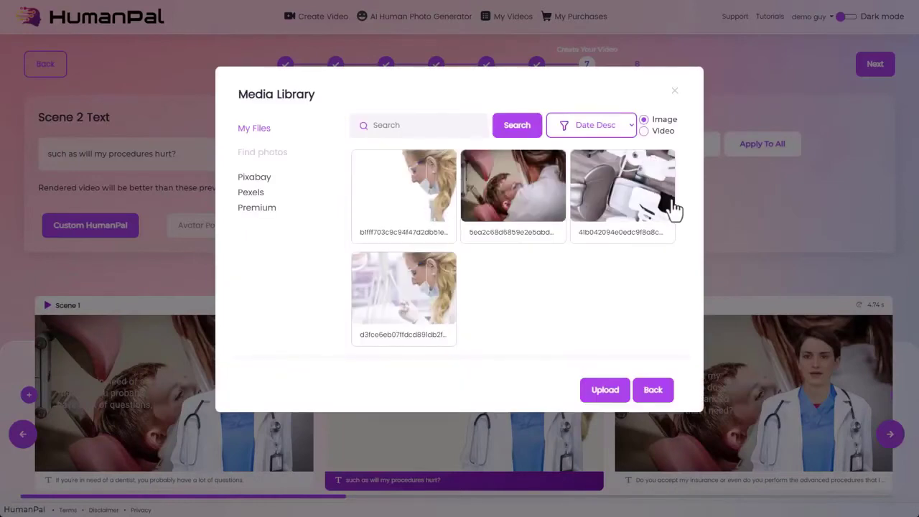
left_click(421, 307)
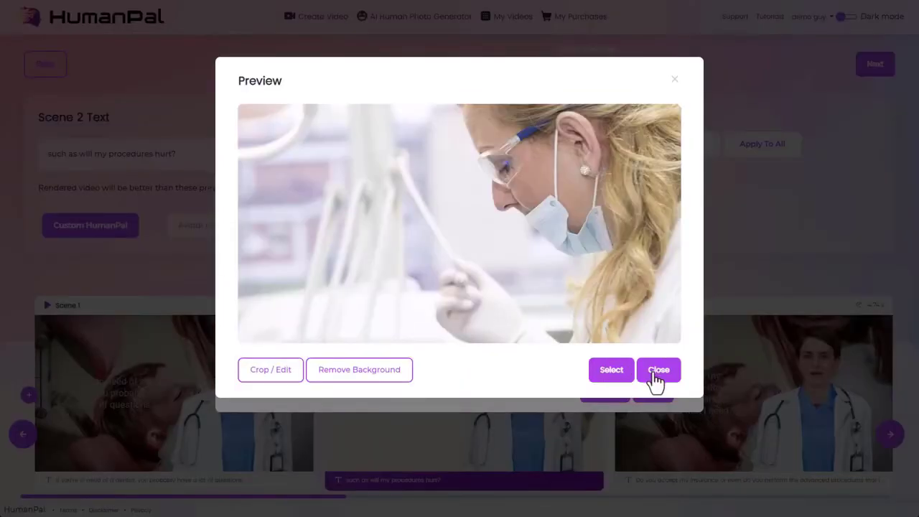
left_click(264, 372)
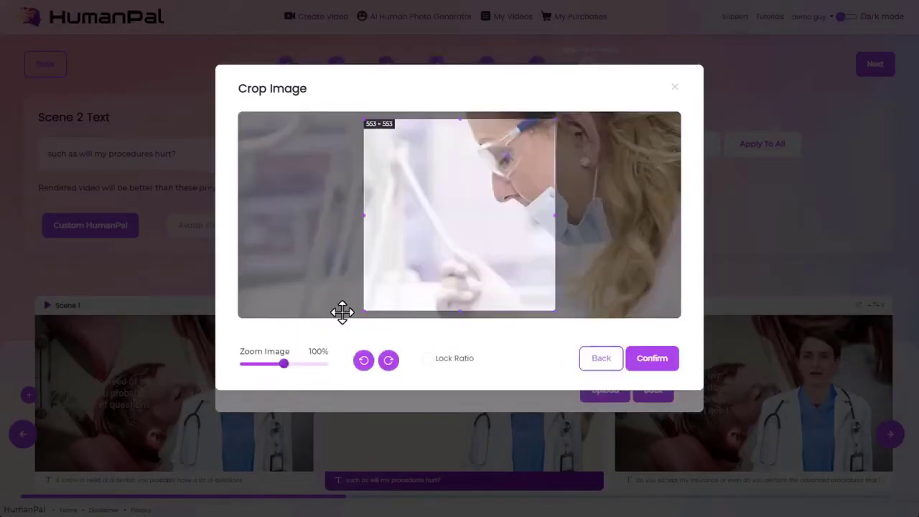
left_click_drag(429, 226, 553, 208)
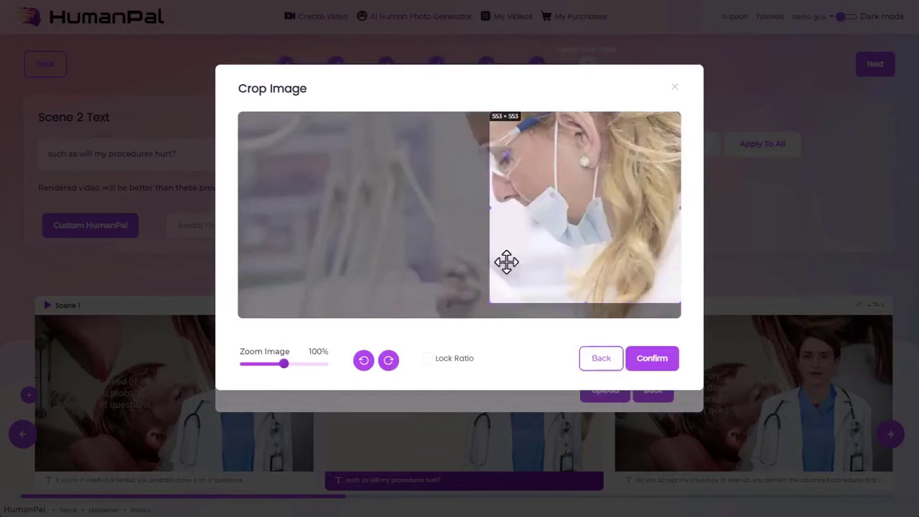
left_click_drag(492, 304, 385, 303)
left_click_drag(284, 364, 313, 363)
left_click_drag(553, 219, 607, 209)
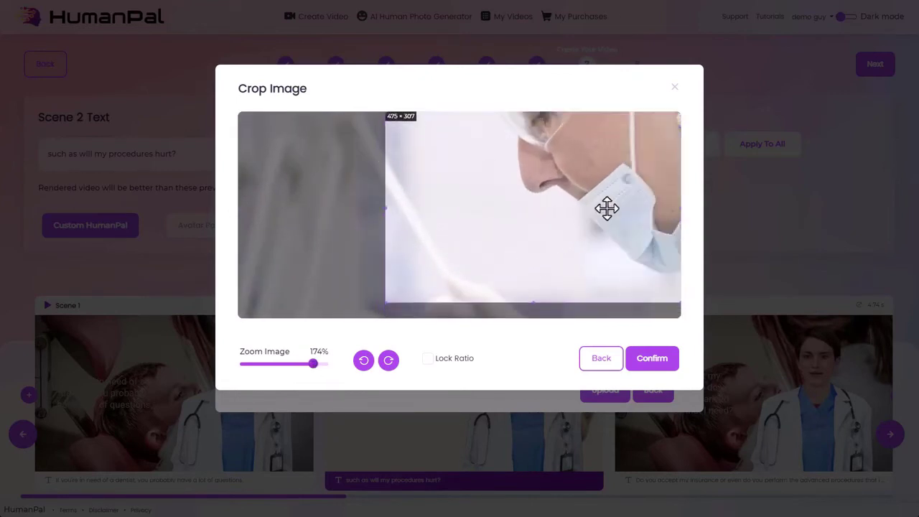
left_click_drag(316, 365, 347, 352)
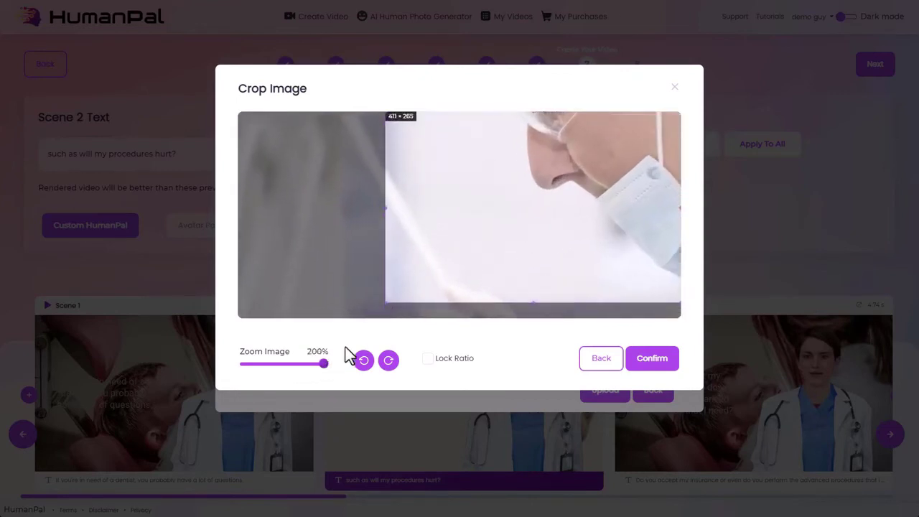
left_click_drag(328, 210, 277, 290)
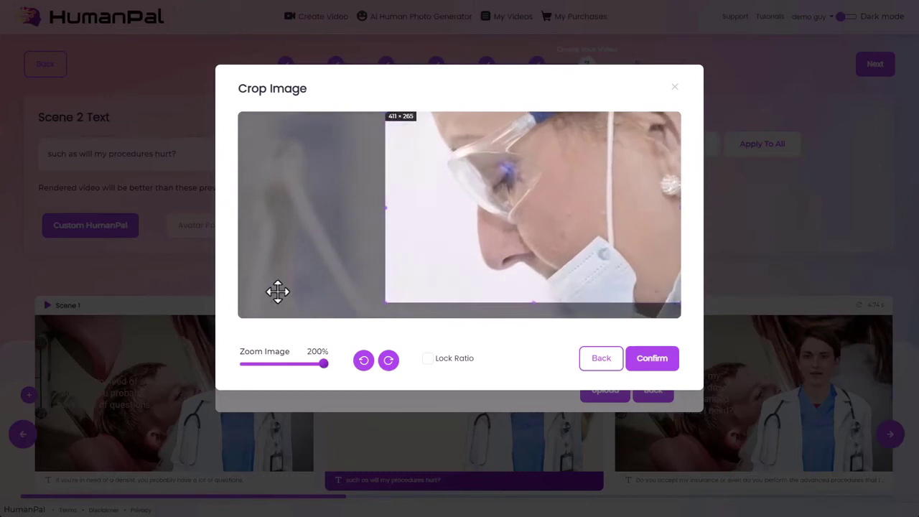
left_click(427, 359)
left_click_drag(385, 302, 349, 294)
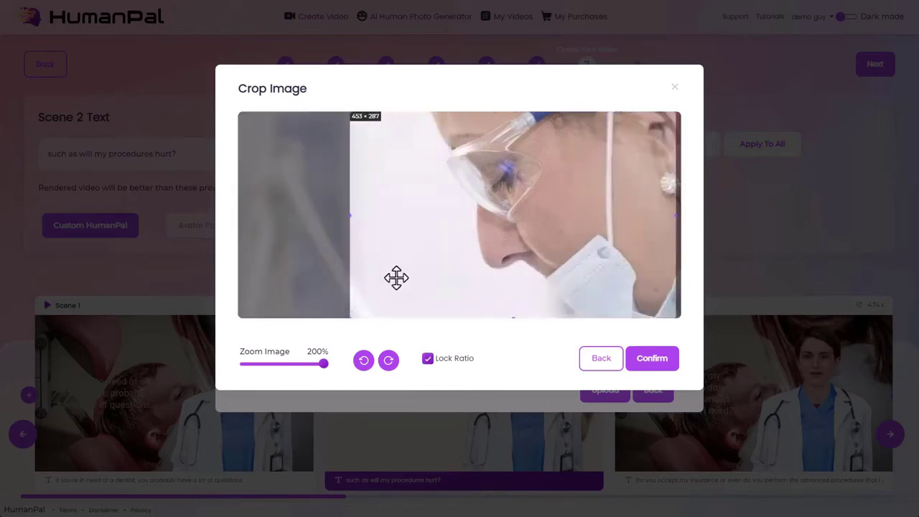
left_click(427, 359)
left_click(364, 361)
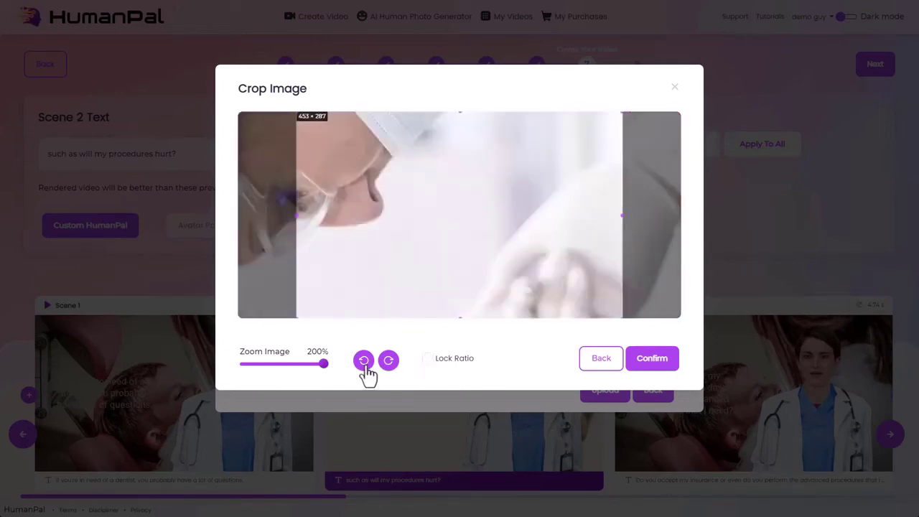
left_click_drag(324, 364, 281, 364)
left_click(363, 360)
left_click(363, 361)
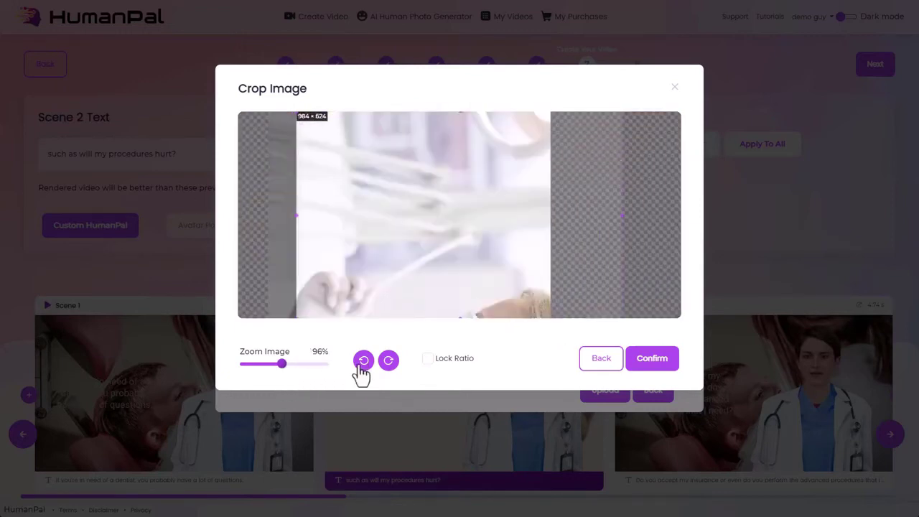
left_click(363, 360)
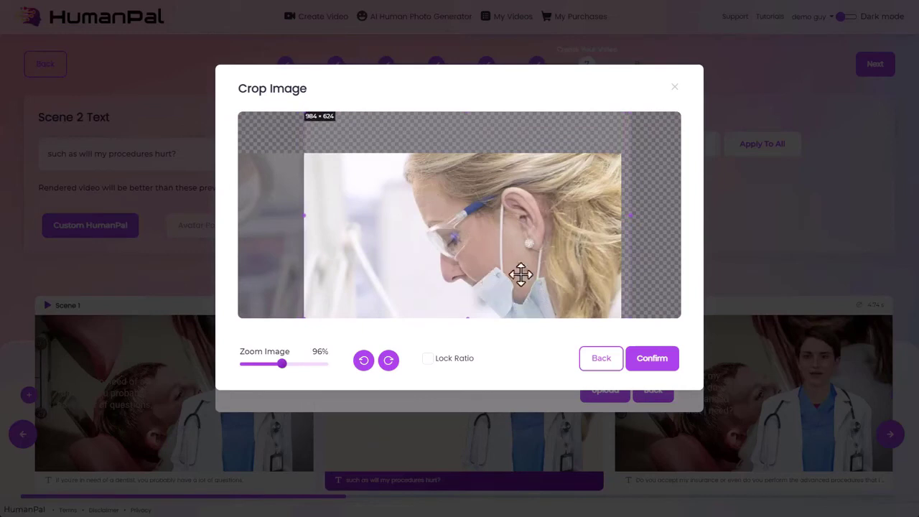
left_click(388, 360)
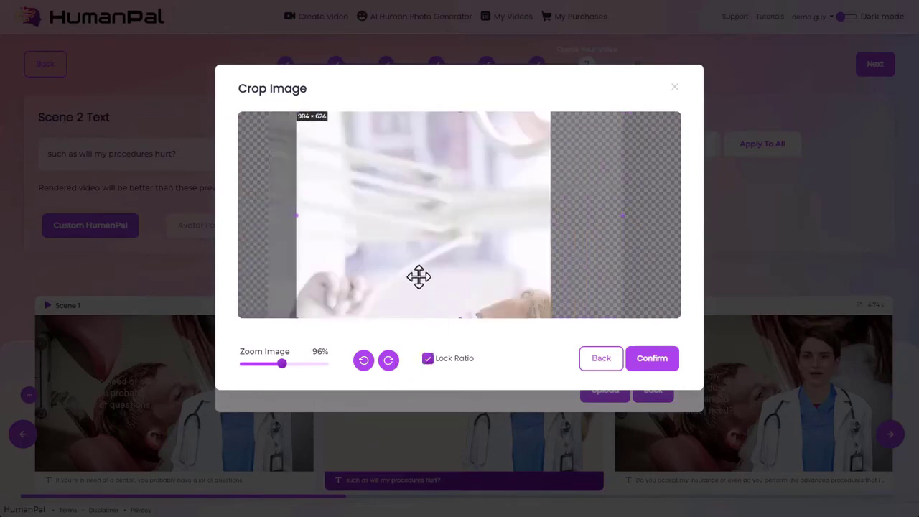
left_click_drag(416, 275, 527, 273)
left_click(602, 362)
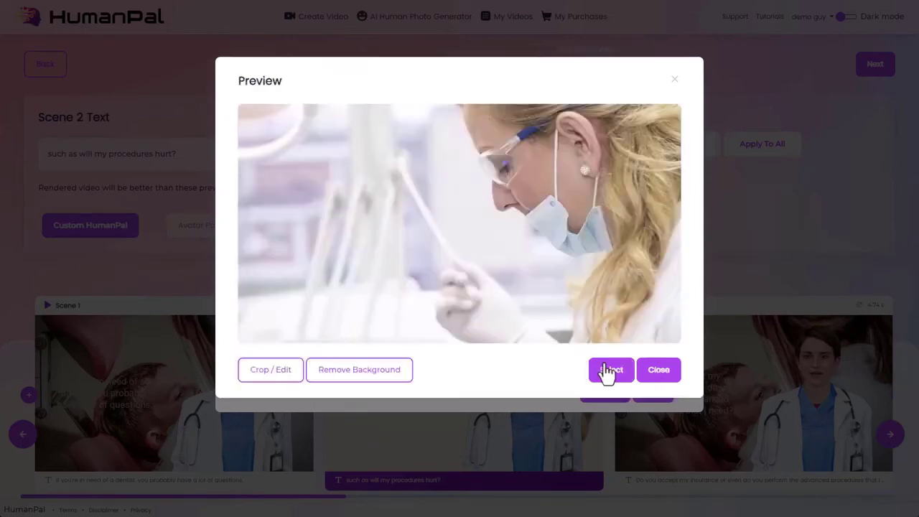
left_click(668, 376)
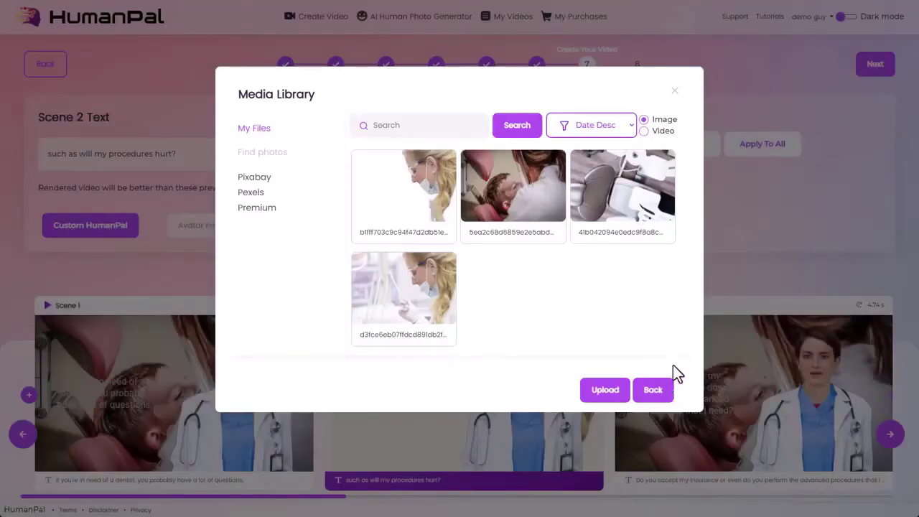
left_click(676, 92)
left_click(174, 401)
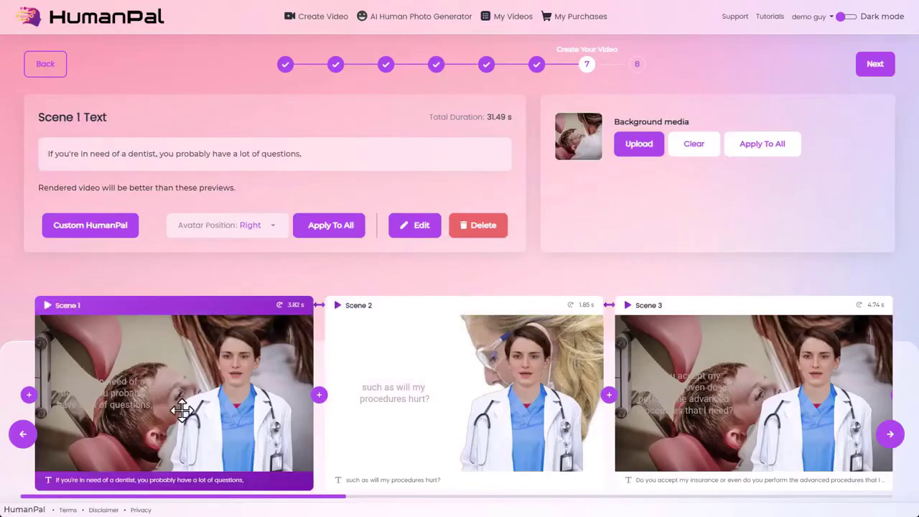
left_click(85, 231)
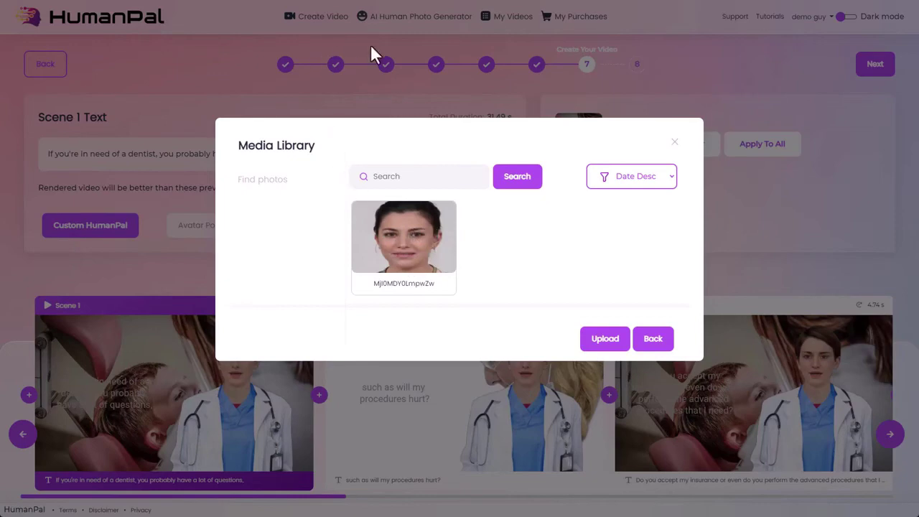
left_click(406, 244)
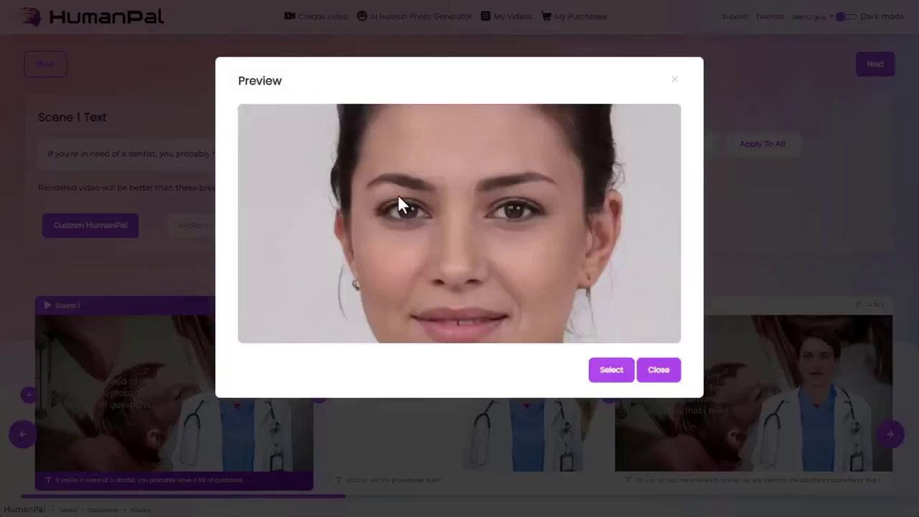
left_click(672, 370)
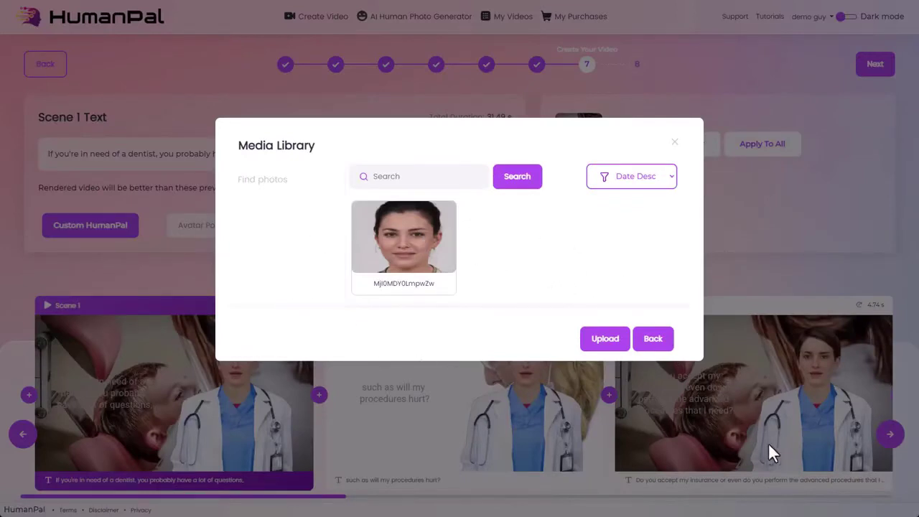
left_click(675, 142)
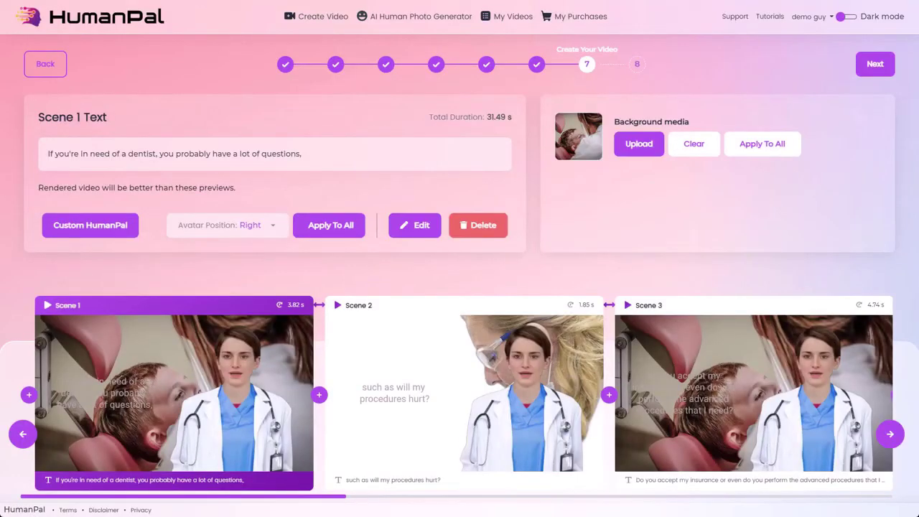